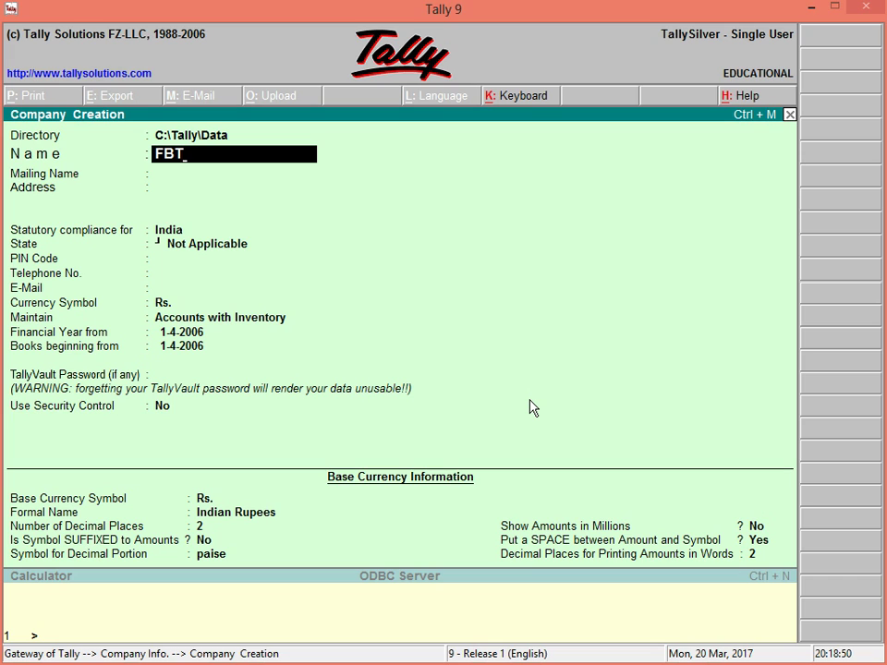
# Save the new company FBT and enable Fringe Benefit Tax (FBT) in its statutory and taxation features.
pyautogui.hotkey('ctrl', 'a')
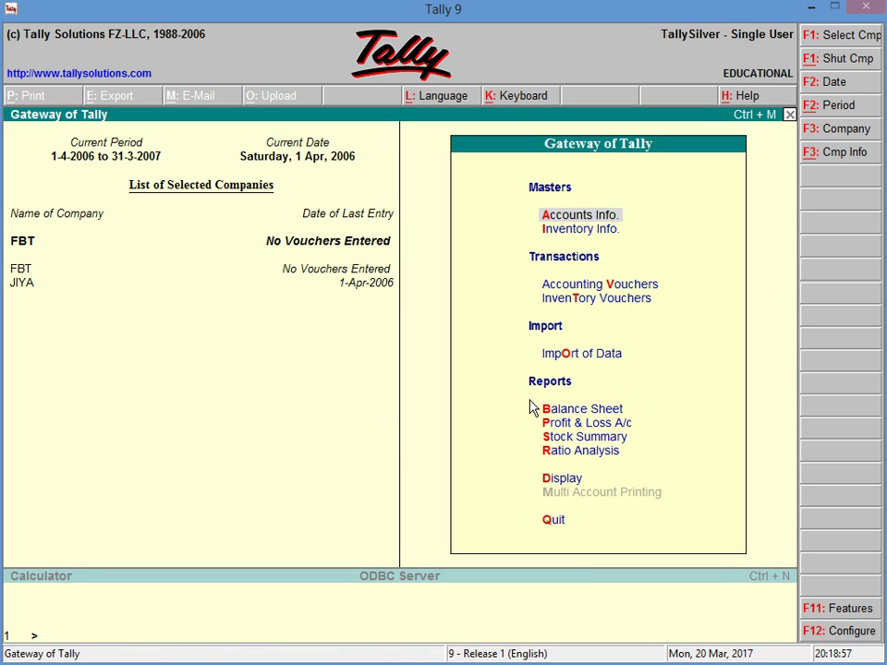
pyautogui.press('F11')
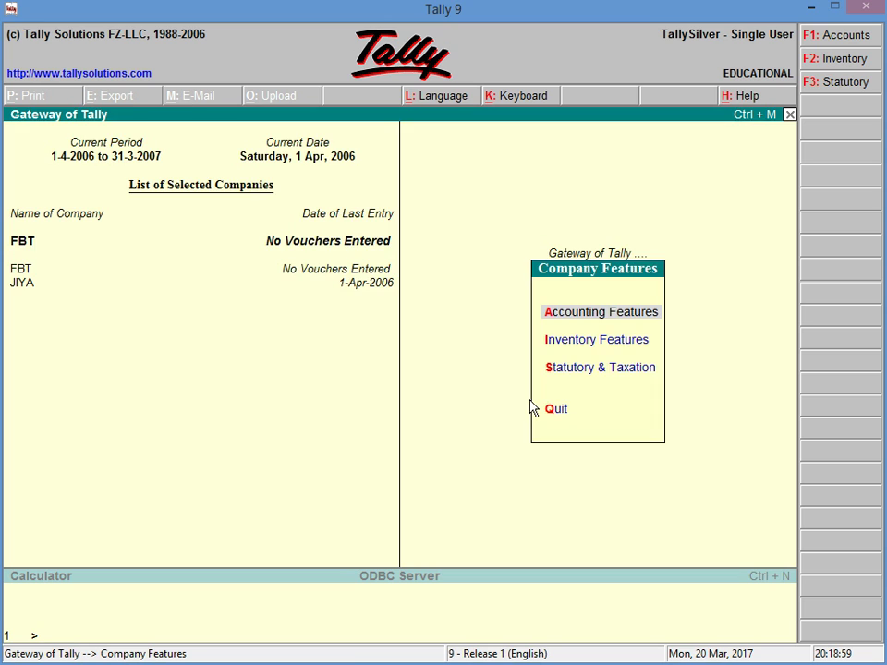
pyautogui.press('s')
pyautogui.press('Return')
pyautogui.press('Return')
pyautogui.press('Return')
pyautogui.press('Return')
pyautogui.press('Return')
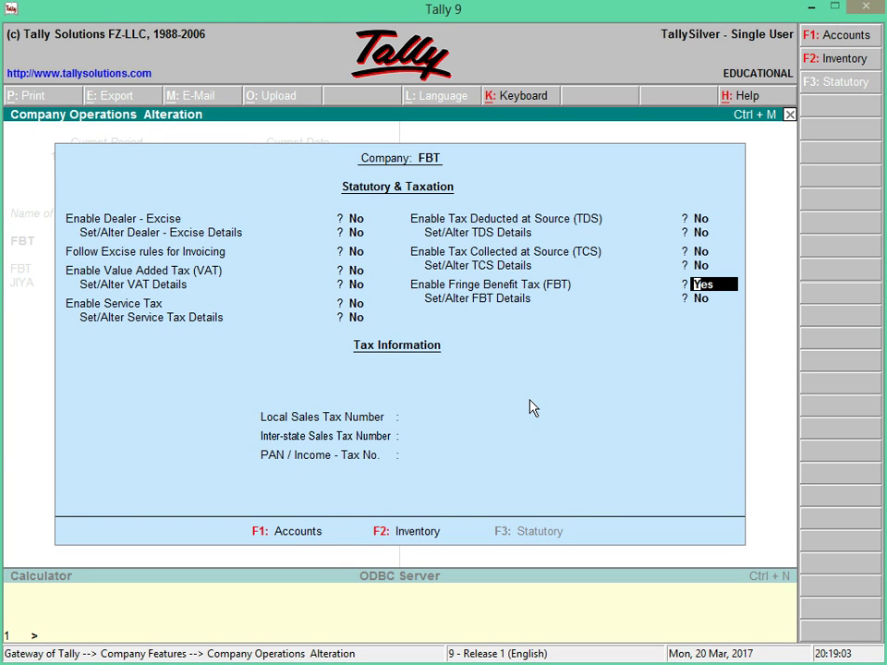
pyautogui.press('Return')
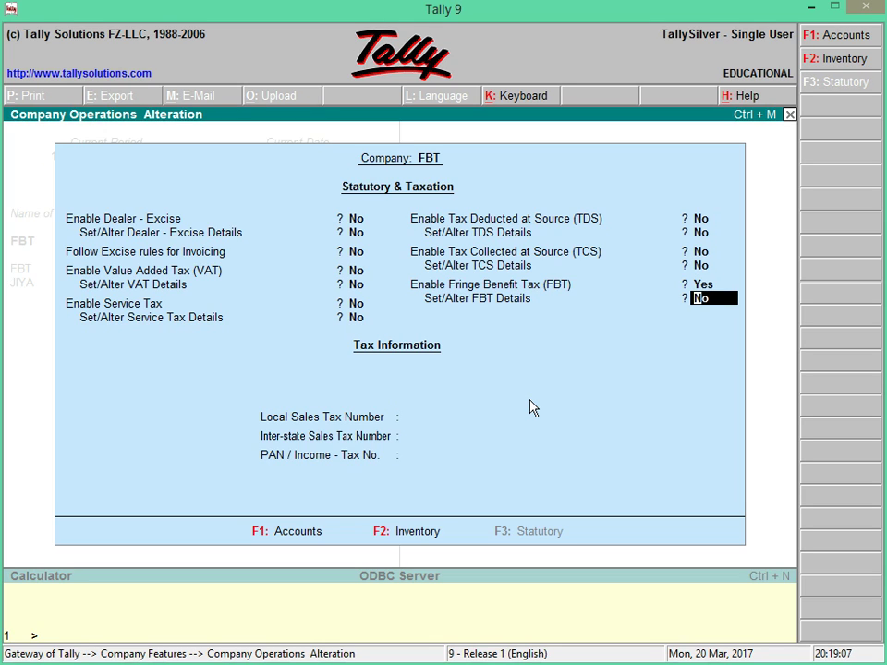
# Choose to set the company's FBT details and enter its PAN / Income-Tax number.
pyautogui.write('y')
pyautogui.press('Return')
pyautogui.write('ASDF12345A')
pyautogui.press('Return')
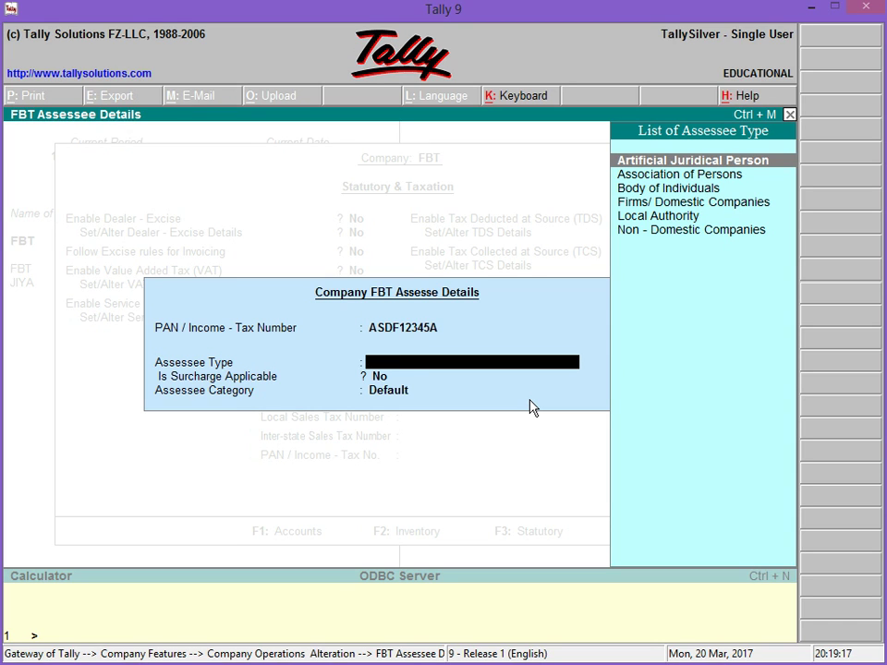
# Set the assessee type to Firms/ Domestic Companies and mark surcharge as applicable.
pyautogui.press('Down')
pyautogui.press('Down')
pyautogui.press('Down')
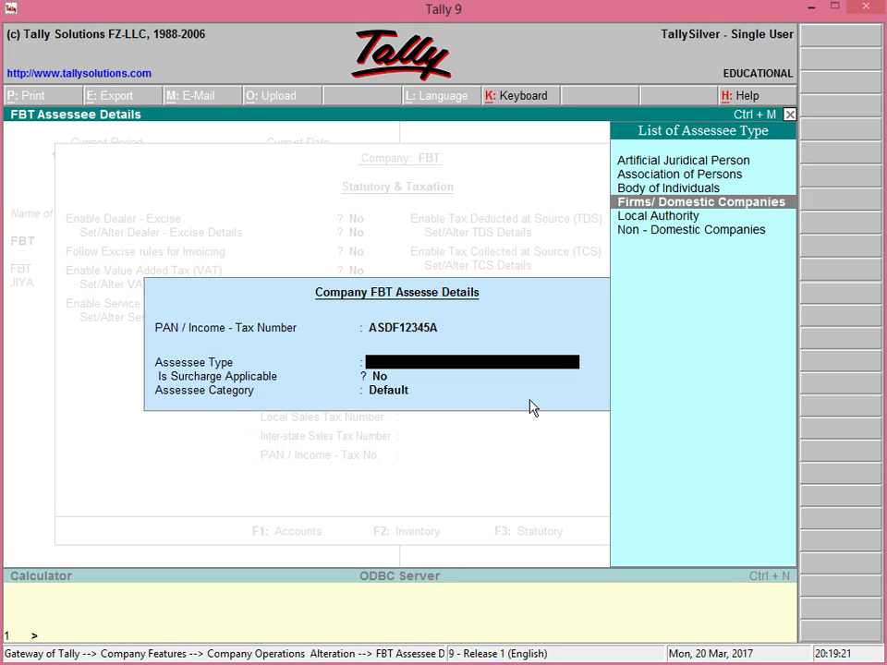
pyautogui.press('Return')
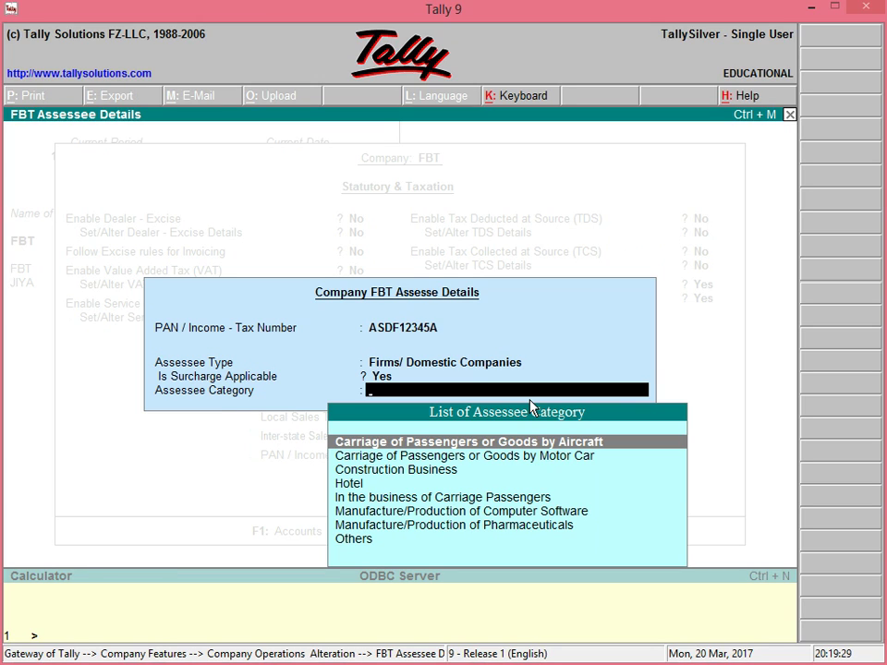
# Set the assessee category to Others, then save the assessee details and the company's statutory and taxation features.
pyautogui.press('Down')
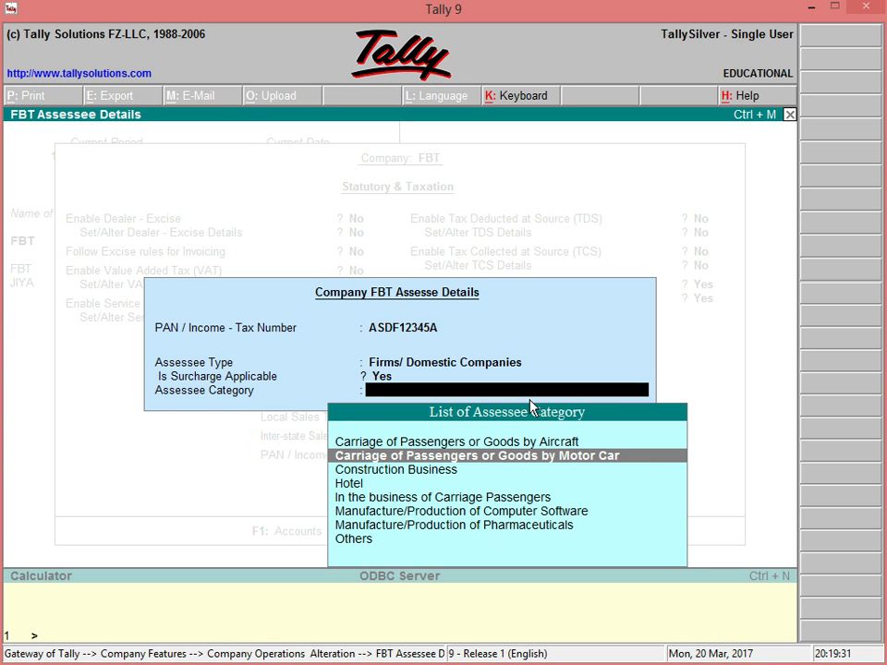
pyautogui.press('Down')
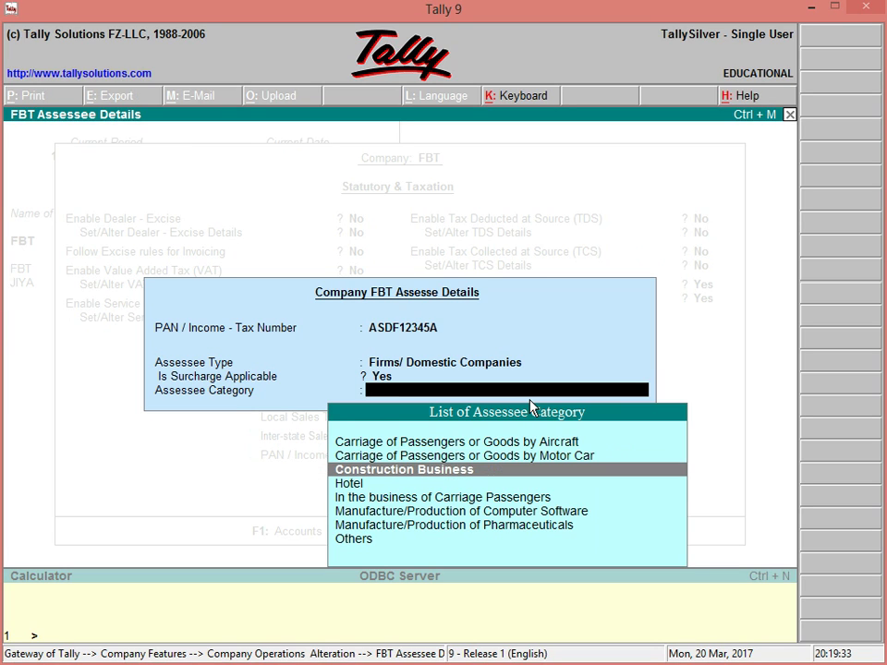
pyautogui.press('Down')
pyautogui.press('Down')
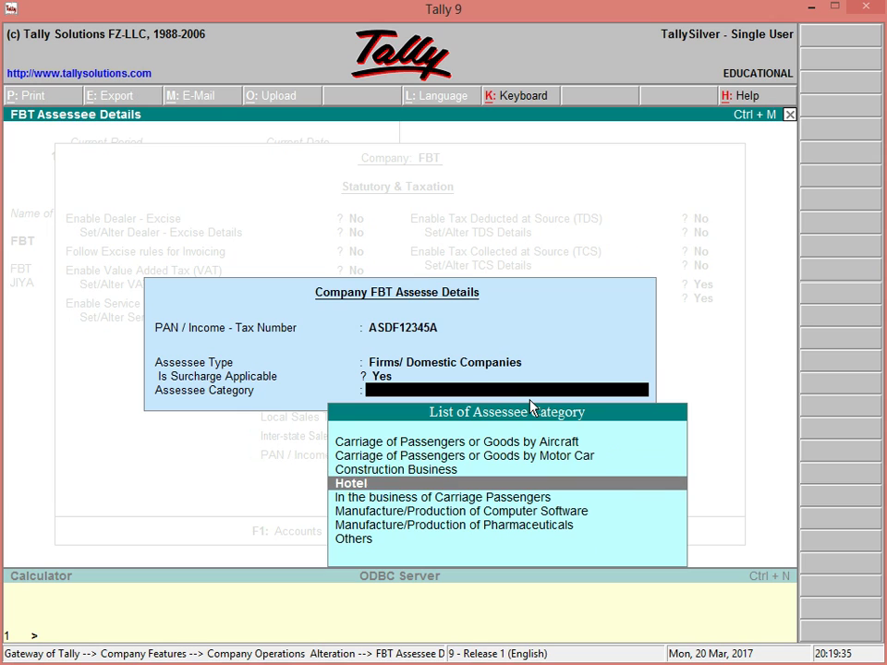
pyautogui.press('Down')
pyautogui.press('Down')
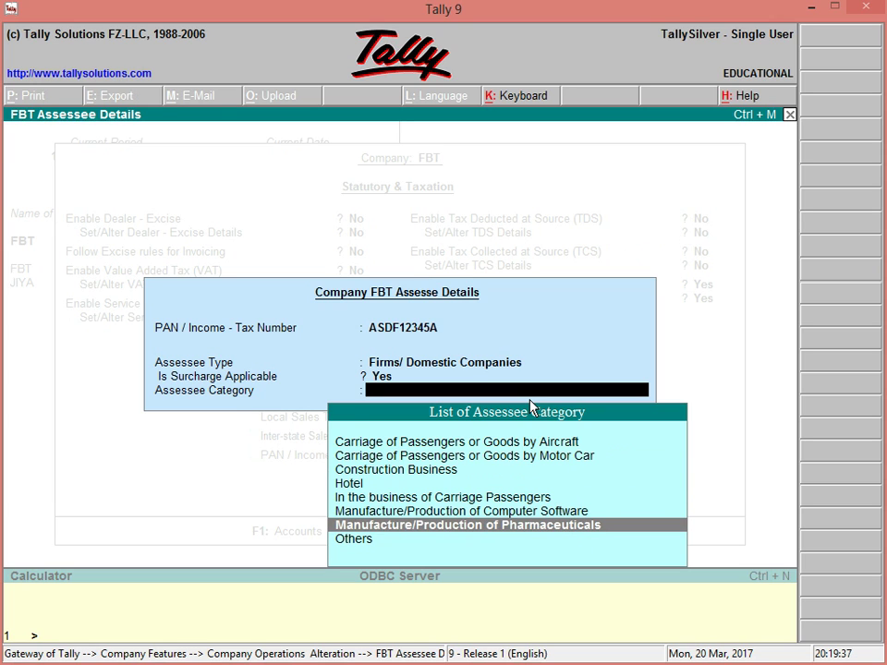
pyautogui.press('Down')
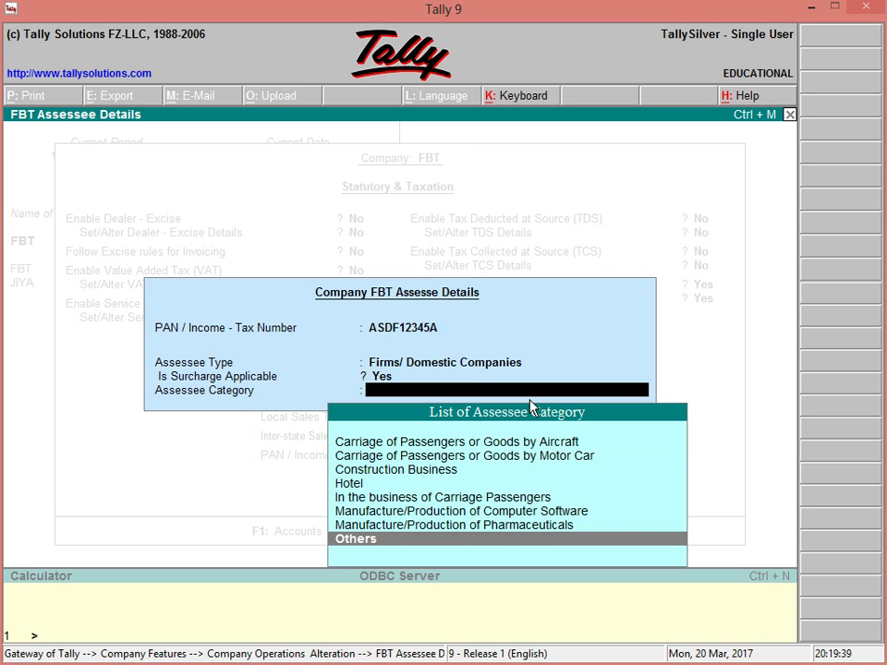
pyautogui.press('Return')
pyautogui.press('Return')
pyautogui.press('Return')
pyautogui.press('Return')
pyautogui.press('Return')
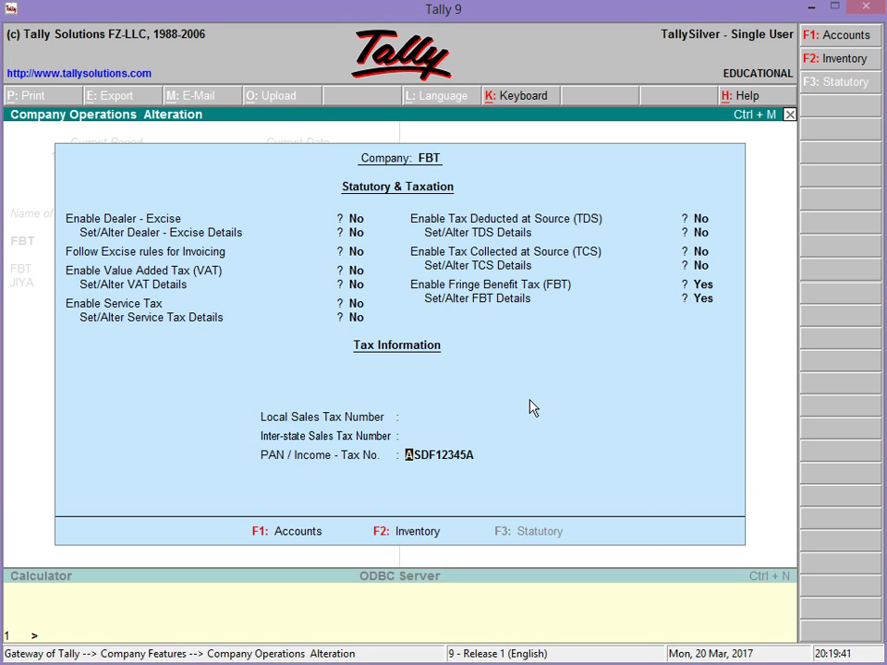
pyautogui.press('Escape')
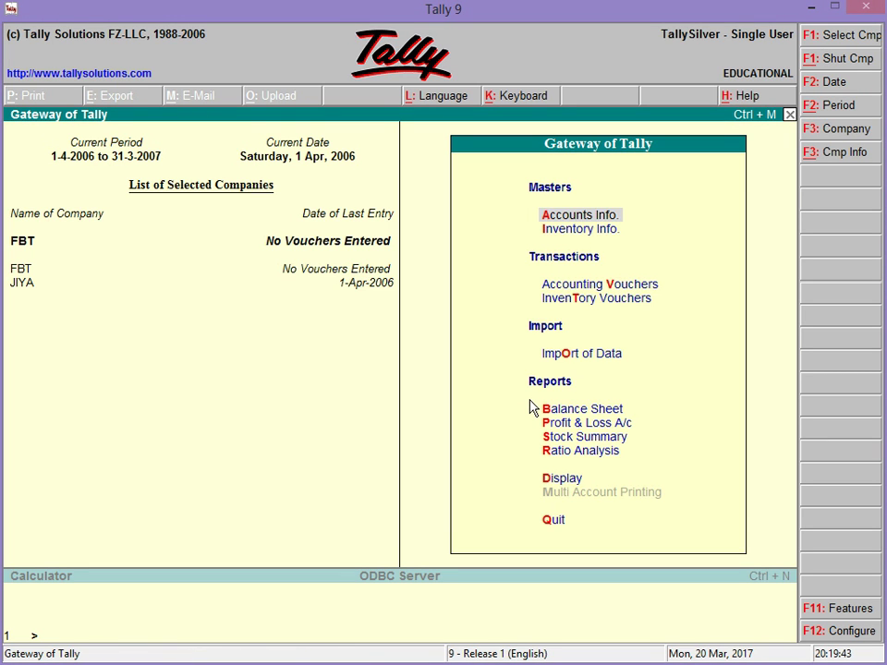
# Start a new ledger in the accounts masters and name it FBT PAYBLE.
pyautogui.press('Return')
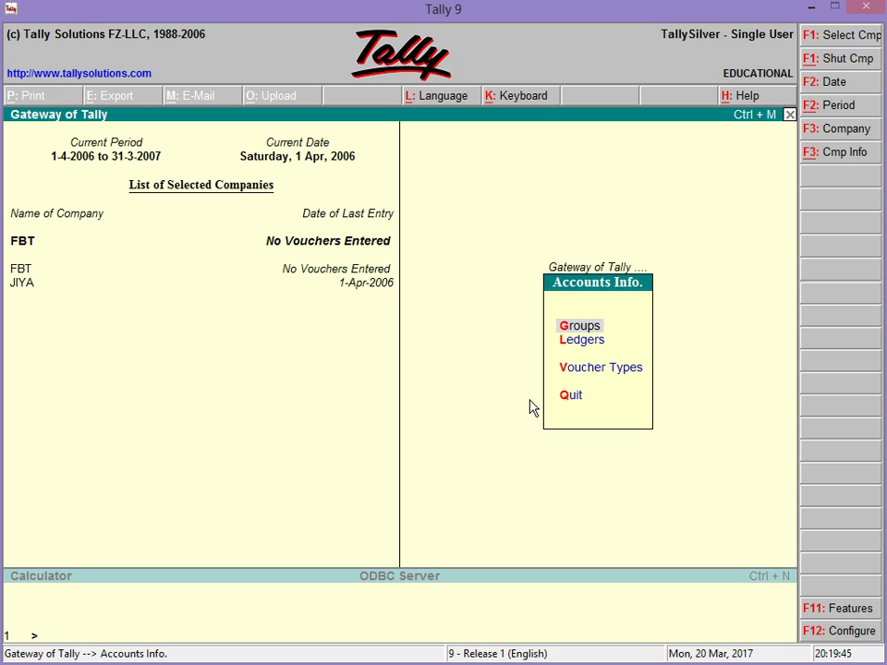
pyautogui.press('Down')
pyautogui.press('Return')
pyautogui.press('Return')
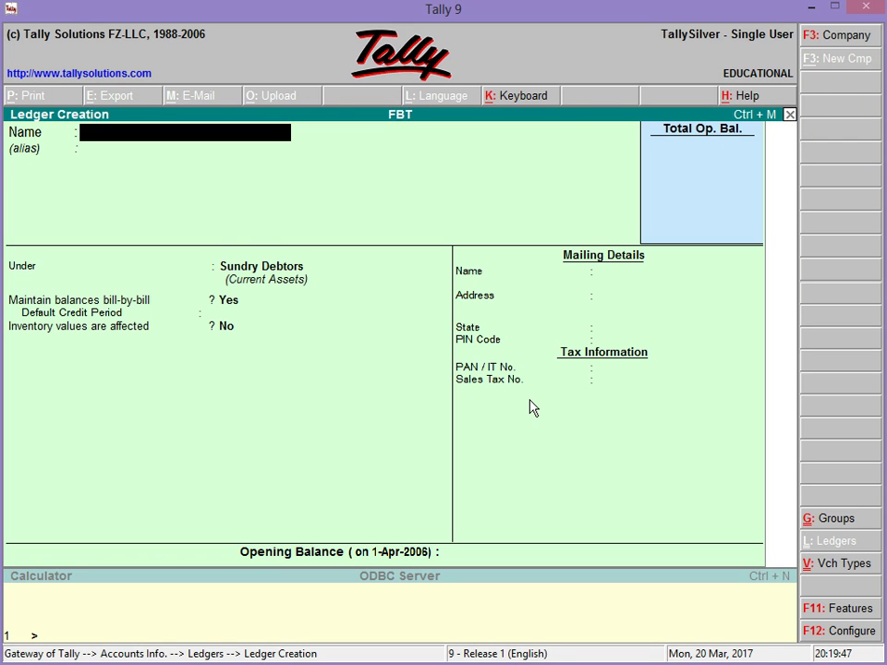
pyautogui.write('FBT PAYB')
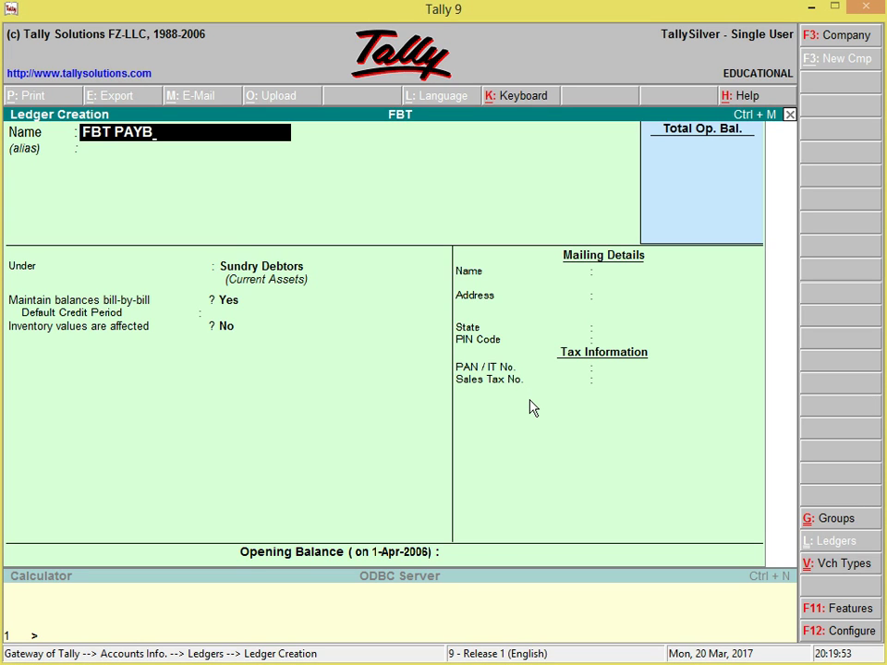
pyautogui.write('LE')
pyautogui.press('Return')
pyautogui.press('Return')
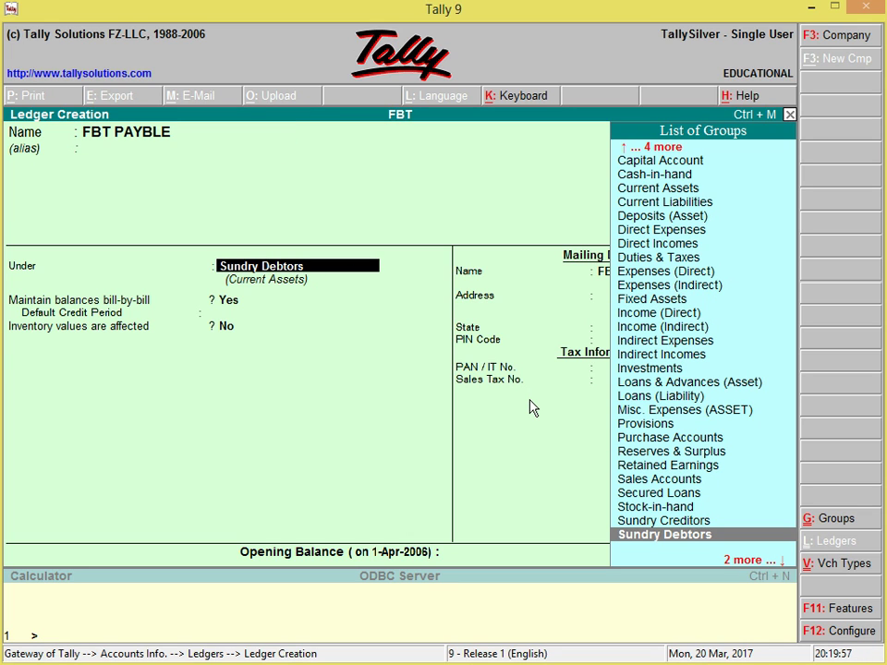
# Place the FBT PAYBLE ledger under Duties & Taxes with duty type FBT, and save it.
pyautogui.write('D')
pyautogui.press('Down')
pyautogui.press('Down')
pyautogui.press('Down')
pyautogui.press('Return')
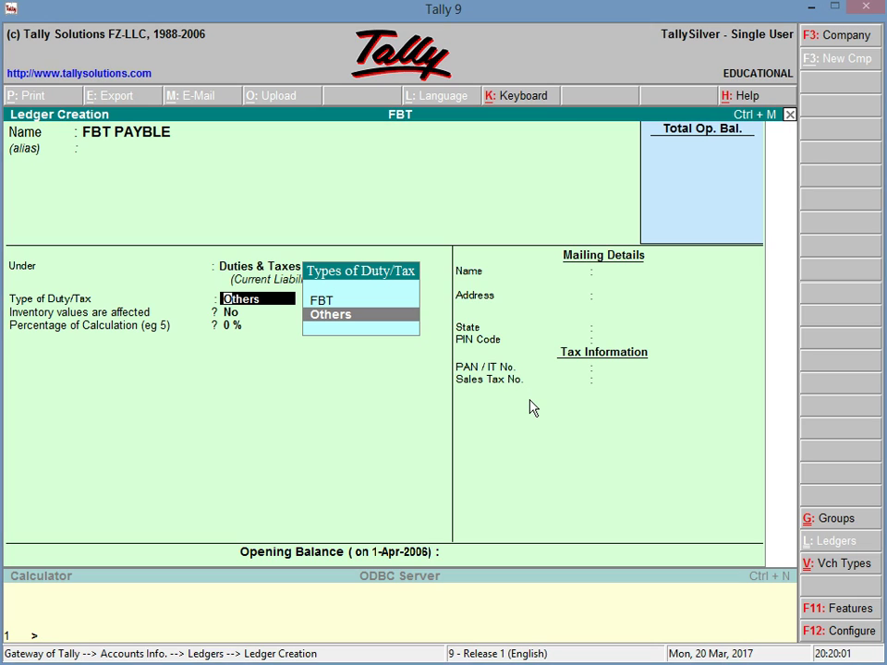
pyautogui.press('Up')
pyautogui.press('Return')
pyautogui.press('Return')
pyautogui.press('Return')
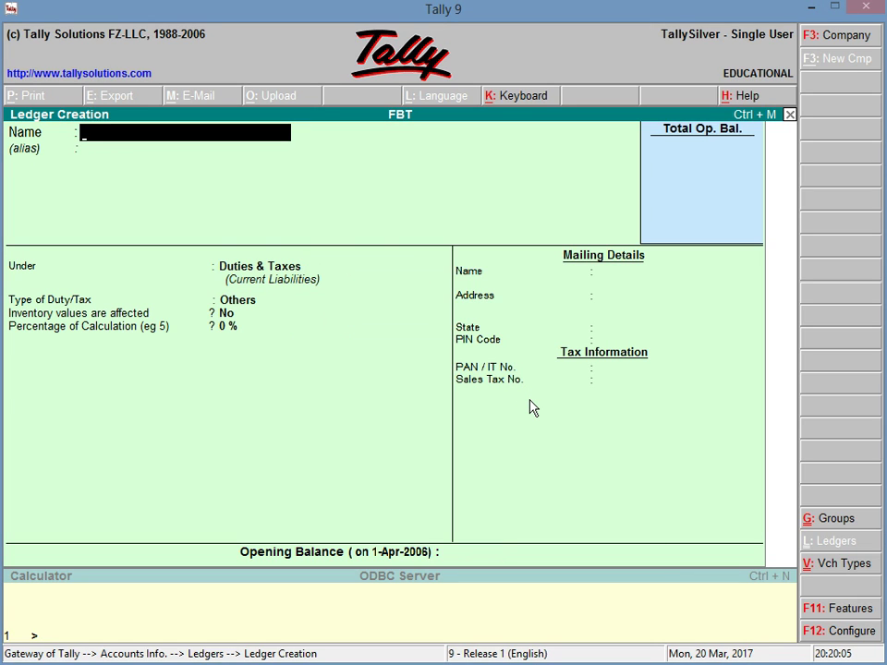
# Name the next ledger EMP WELFARE and place it under Indirect Expenses without affecting inventory values.
pyautogui.write('EMP WELFARE')
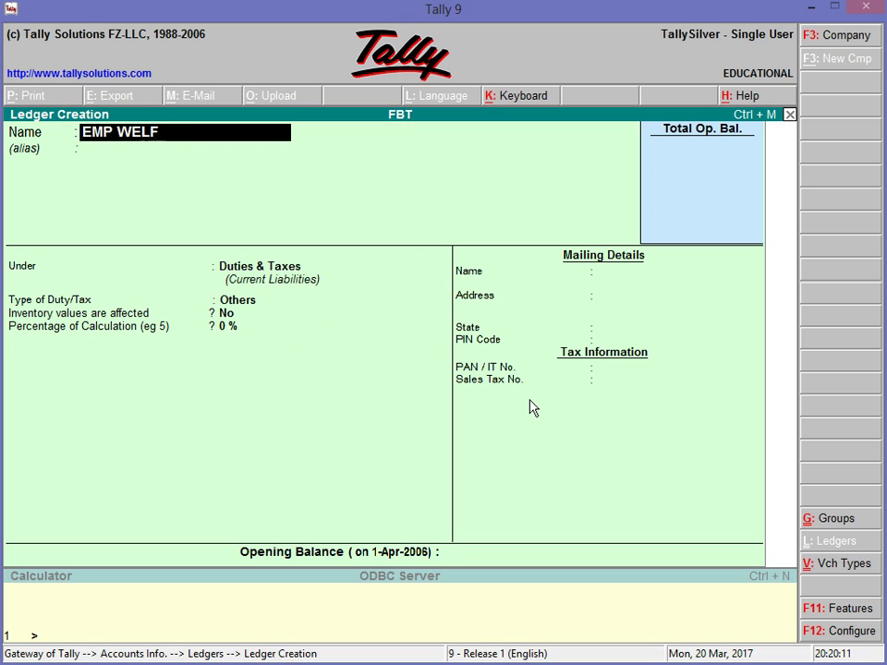
pyautogui.press('Return')
pyautogui.press('Return')
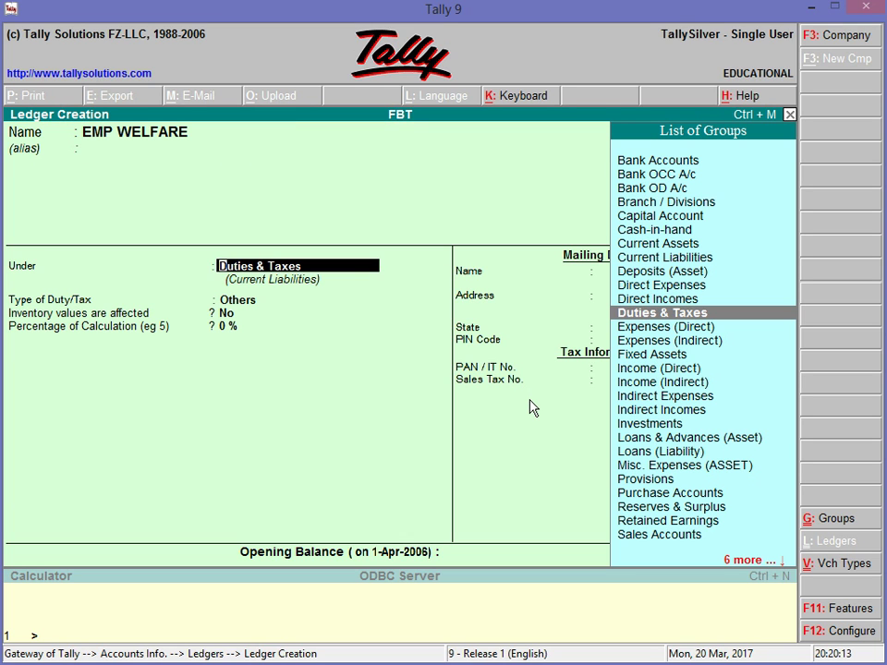
pyautogui.press('Down')
pyautogui.press('Down')
pyautogui.press('Down')
pyautogui.press('Down')
pyautogui.press('Down')
pyautogui.press('Down')
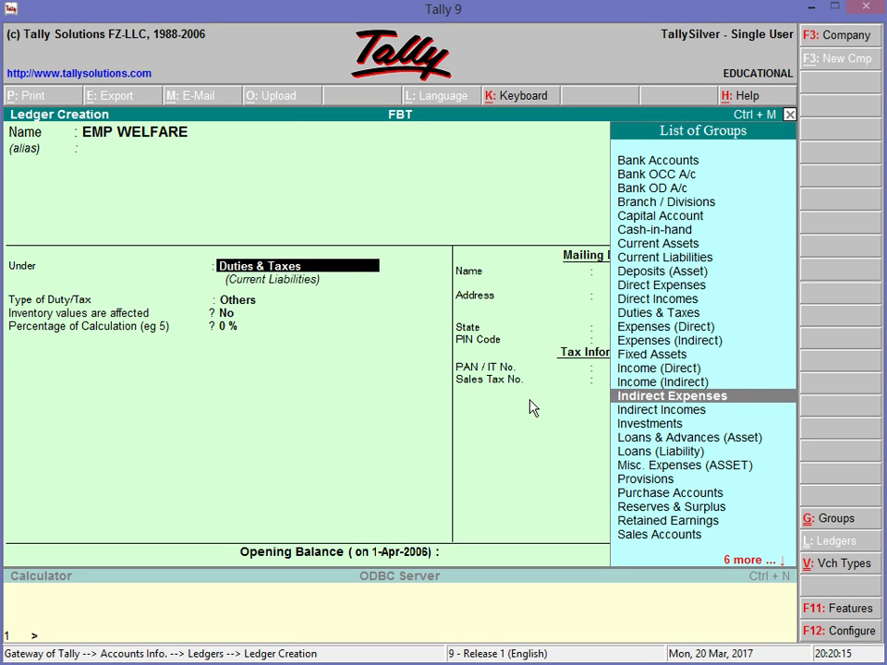
pyautogui.press('Return')
pyautogui.press('Return')
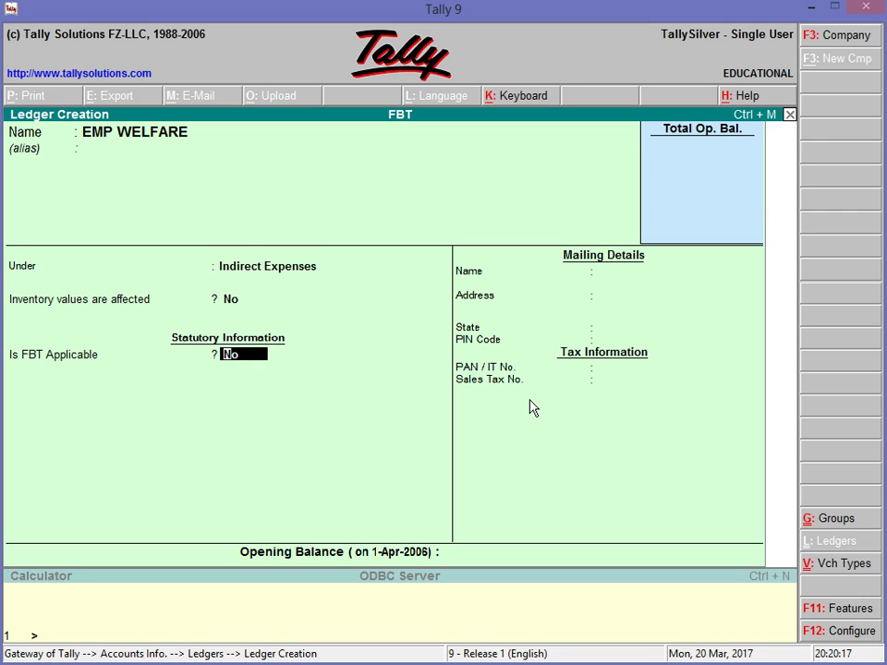
# Make FBT applicable to the EMP WELFARE ledger with category Employees Welfare, save it and return to the Gateway of Tally.
pyautogui.write('y')
pyautogui.press('Return')
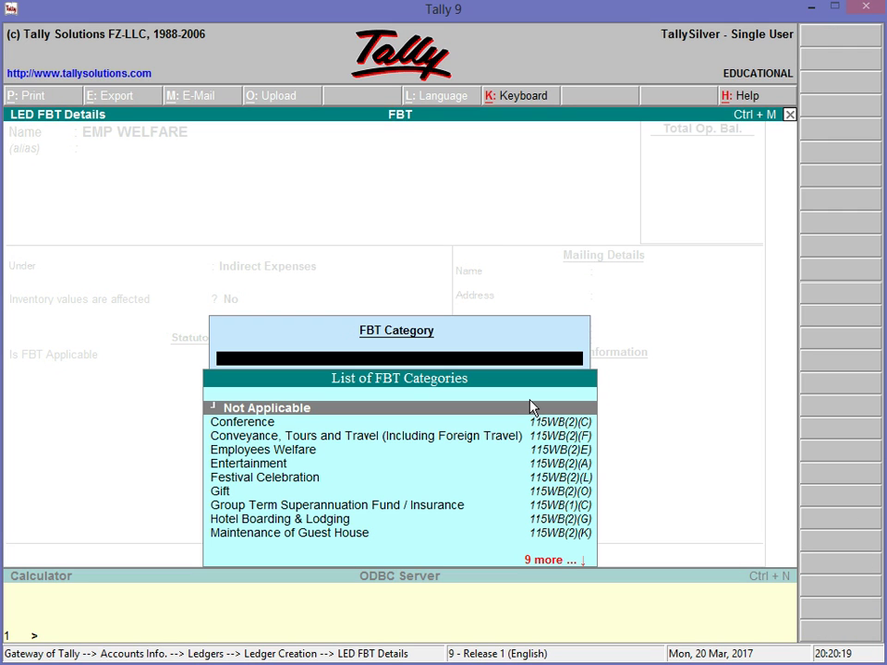
pyautogui.press('Down')
pyautogui.press('Down')
pyautogui.press('Down')
pyautogui.press('Down')
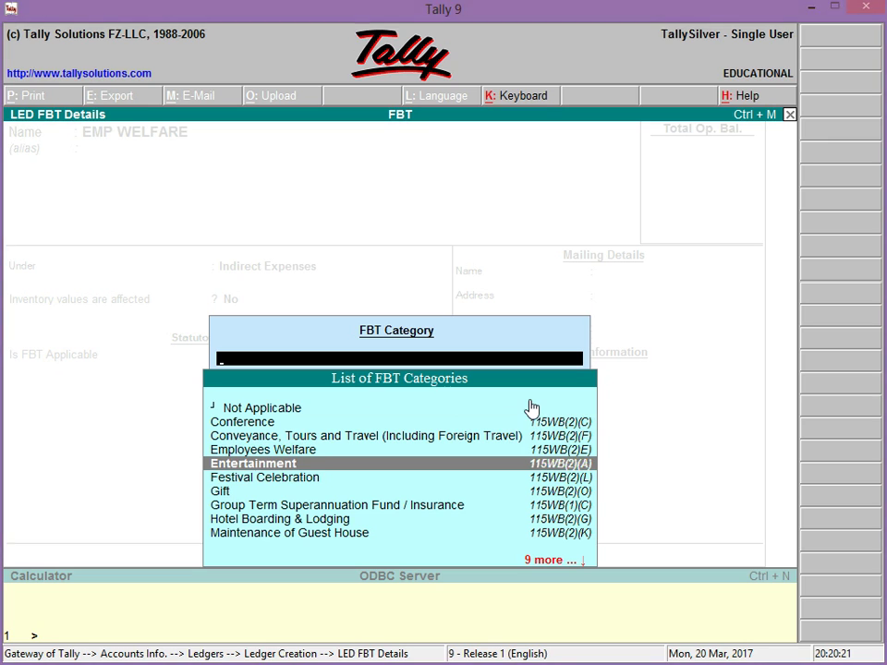
pyautogui.press('Up')
pyautogui.press('Return')
pyautogui.press('Return')
pyautogui.press('Return')
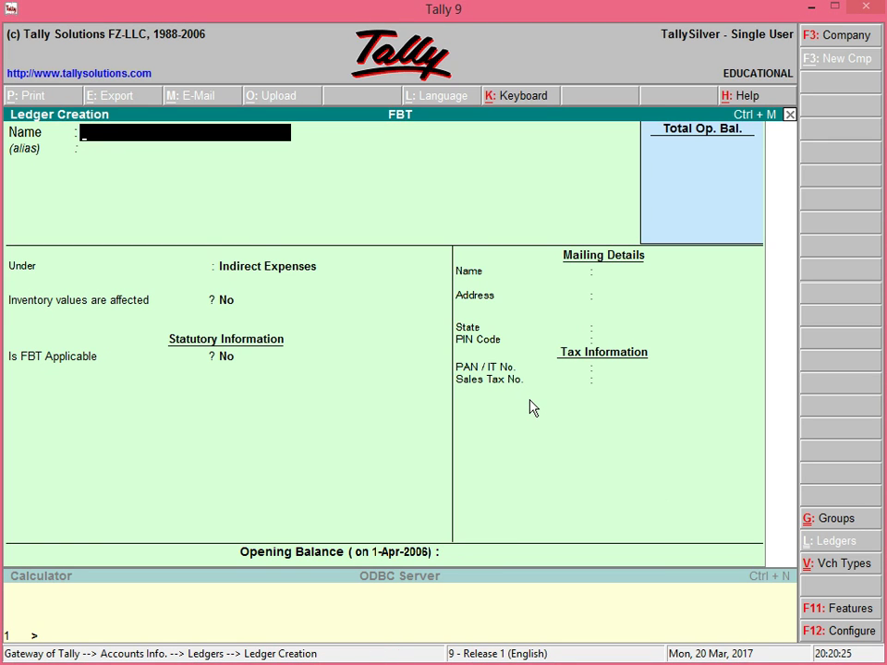
pyautogui.press('Escape')
pyautogui.press('Return')
pyautogui.press('Escape')
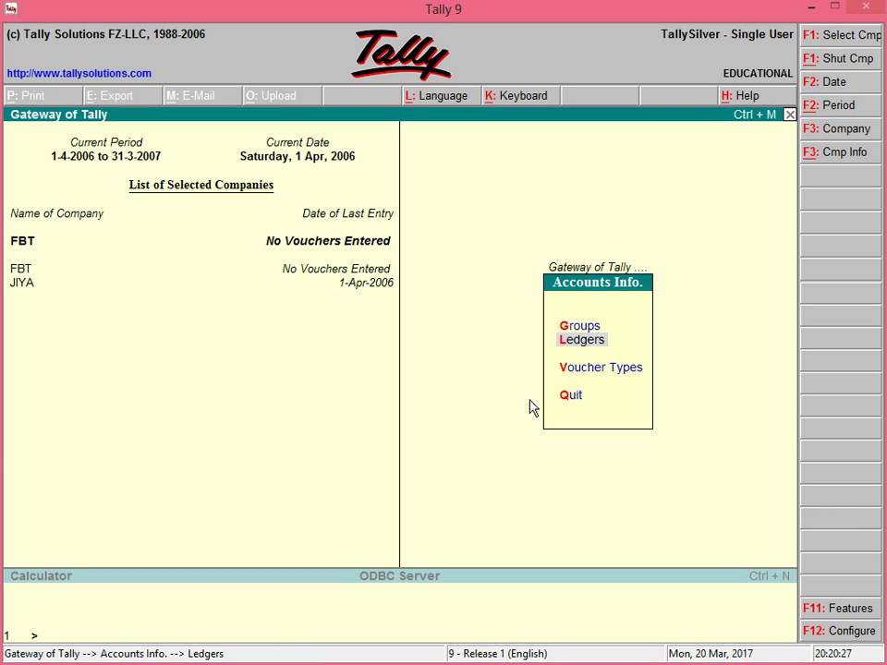
pyautogui.press('Escape')
# Start a payment voucher dated 1-Apr-2006 and debit the EMP WELFARE ledger with 25,000.
pyautogui.press('Down')
pyautogui.press('Down')
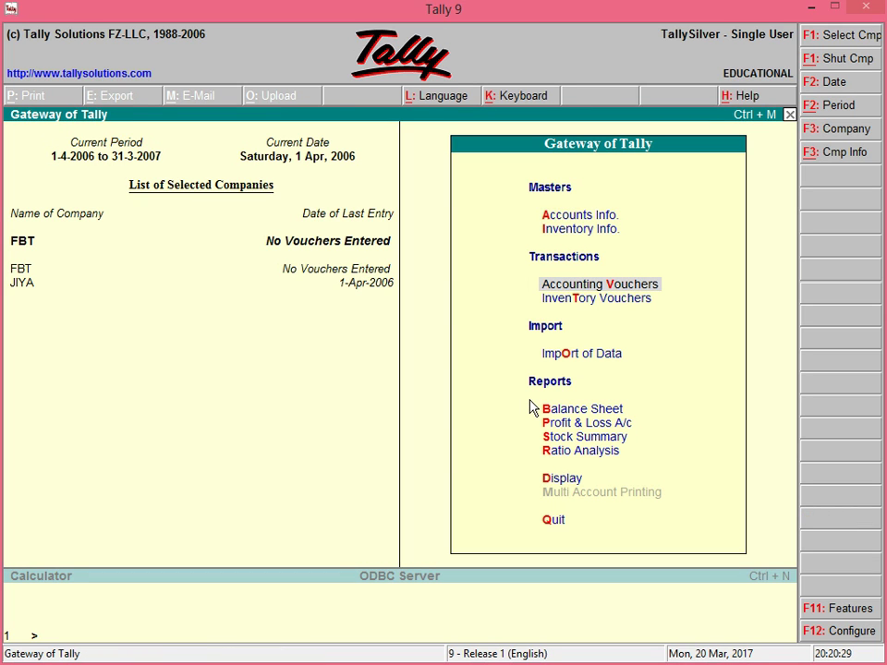
pyautogui.press('Return')
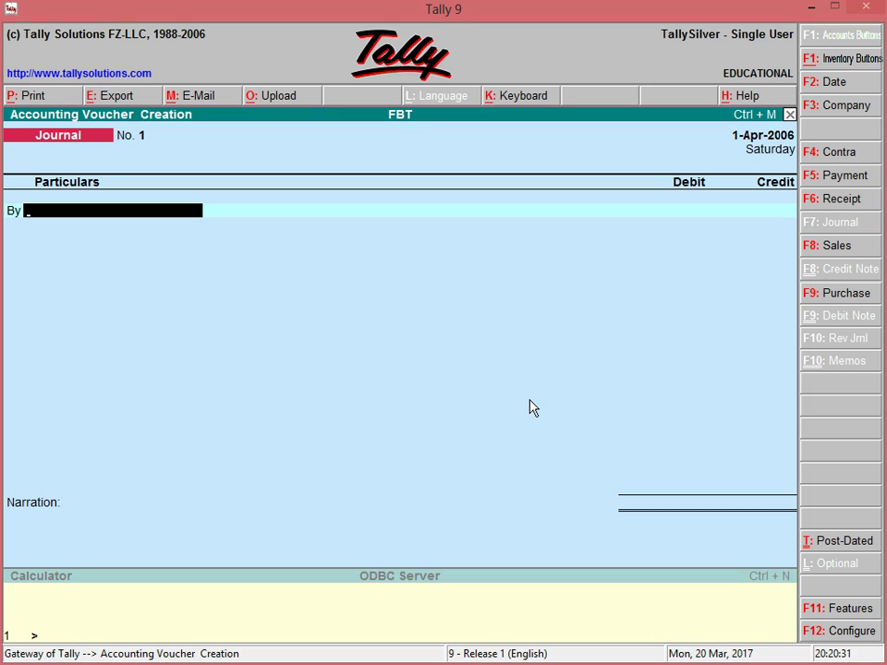
pyautogui.press('F5')
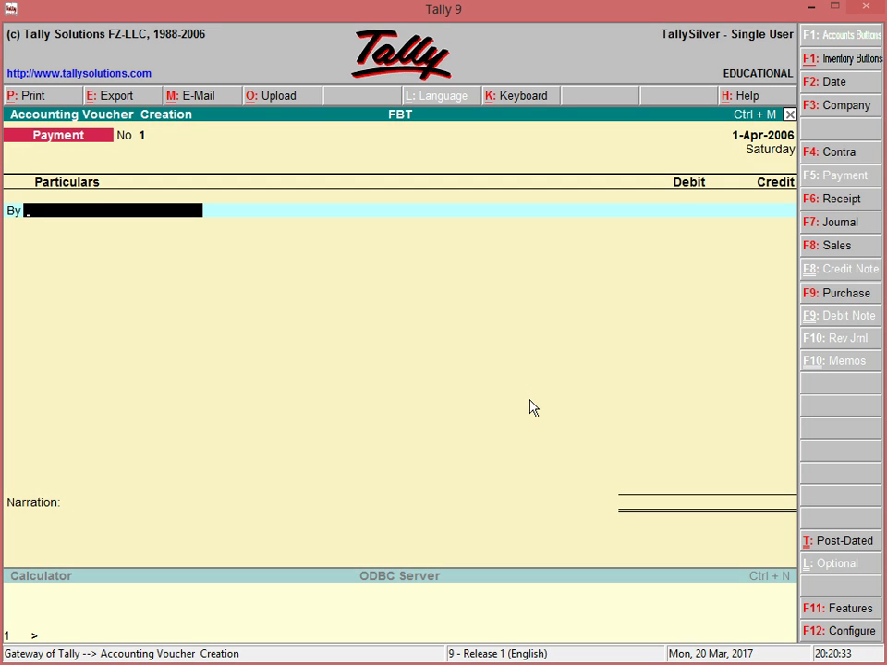
pyautogui.press('Down')
pyautogui.press('Up')
pyautogui.press('Return')
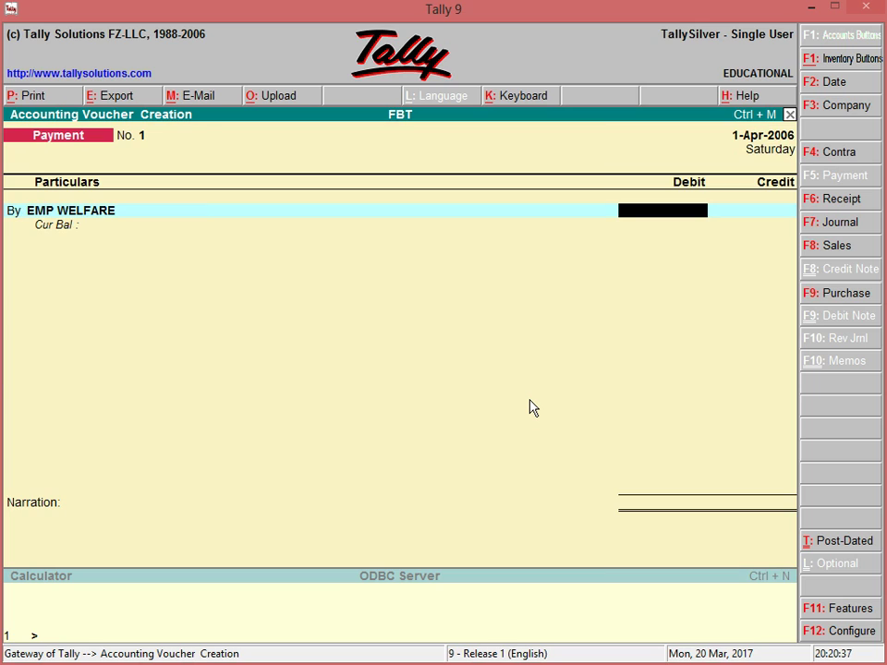
pyautogui.write('25000')
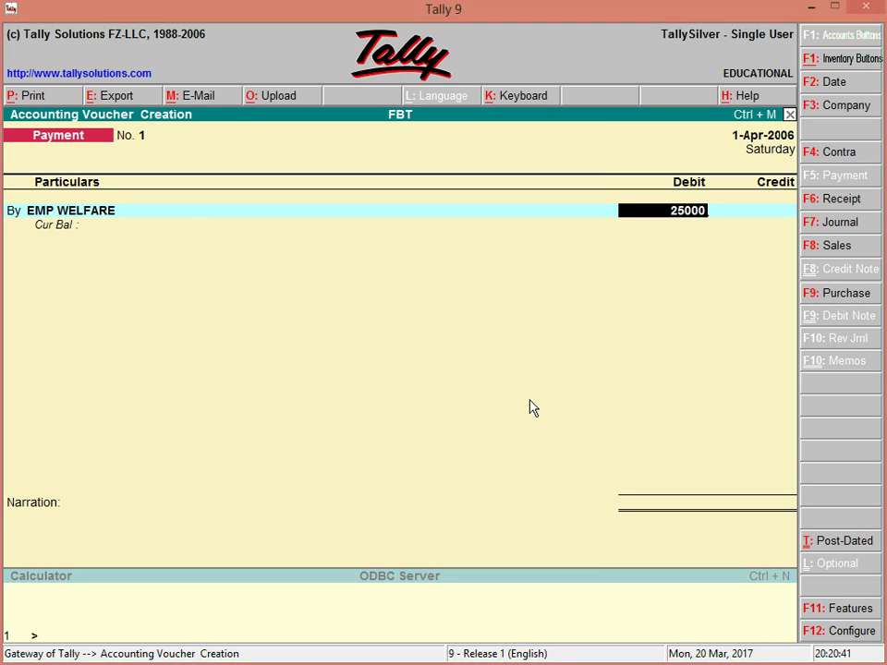
pyautogui.press('Return')
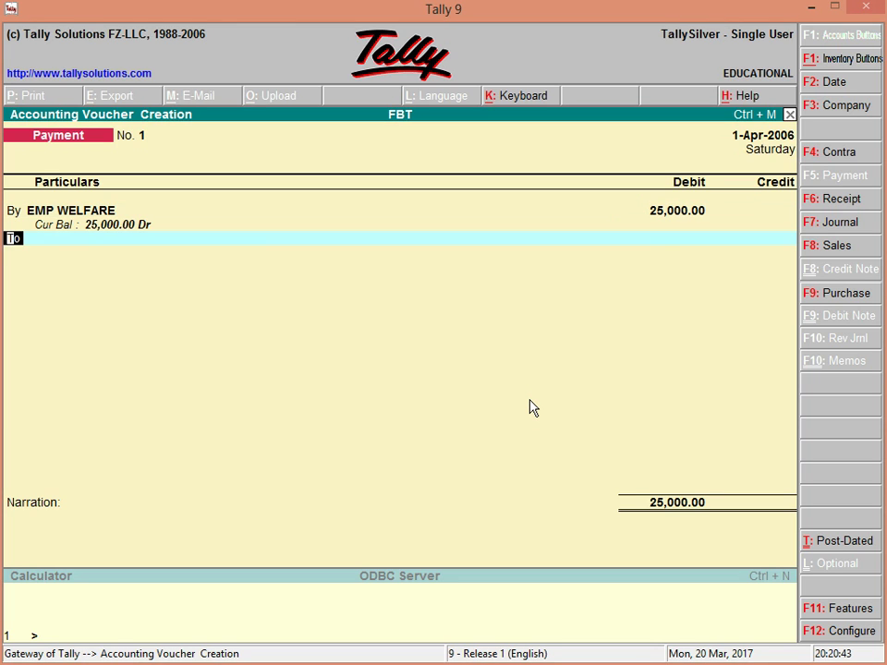
# Credit Cash with 25,000, accept the payment voucher without a narration and leave voucher entry.
pyautogui.press('Return')
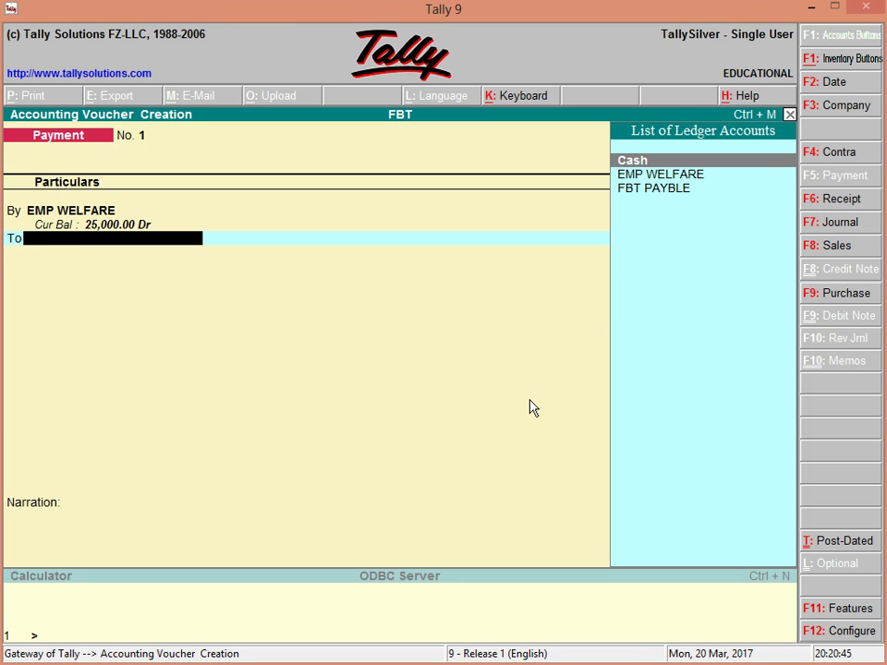
pyautogui.press('Return')
pyautogui.press('Return')
pyautogui.press('Return')
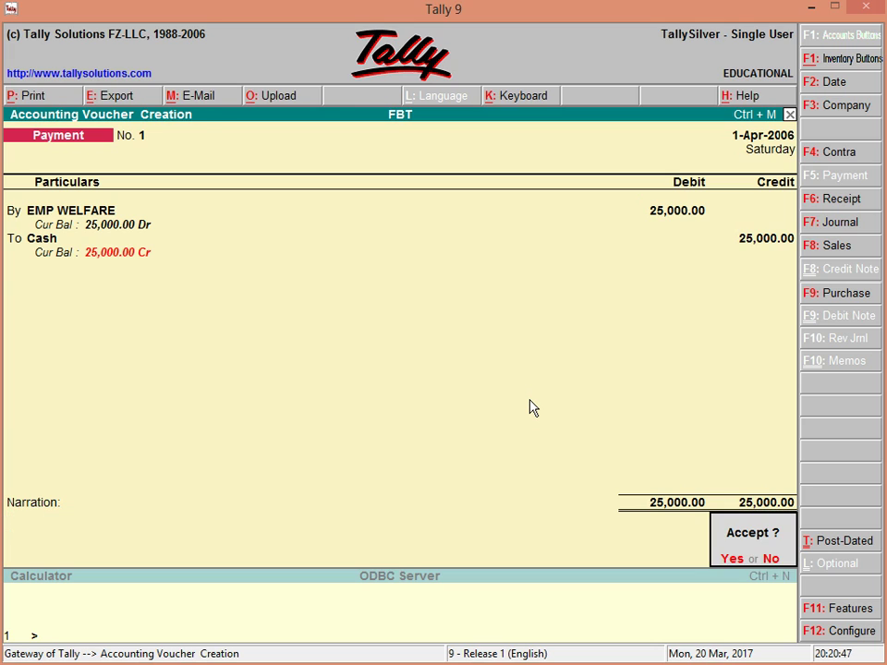
pyautogui.press('Return')
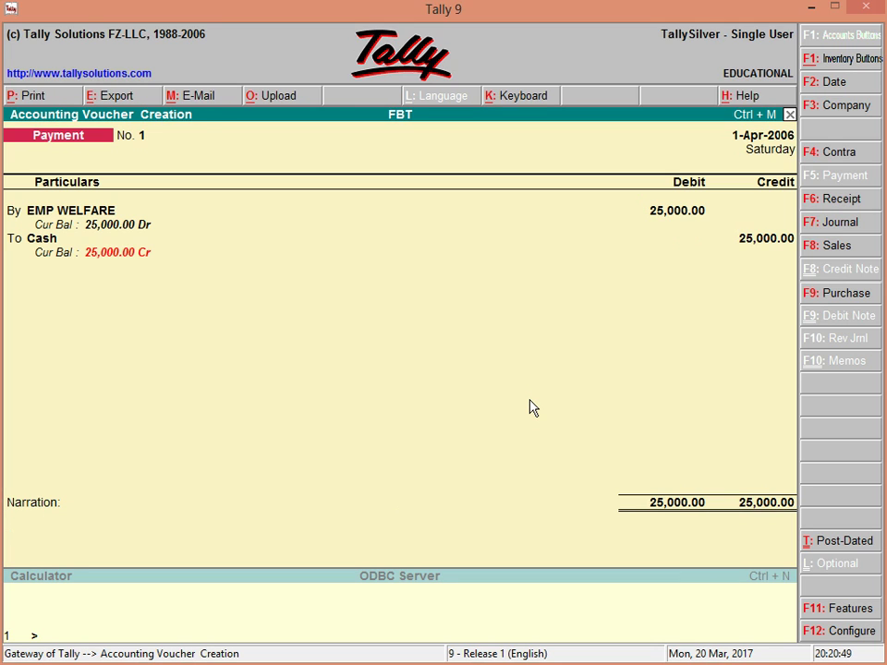
pyautogui.press('Escape')
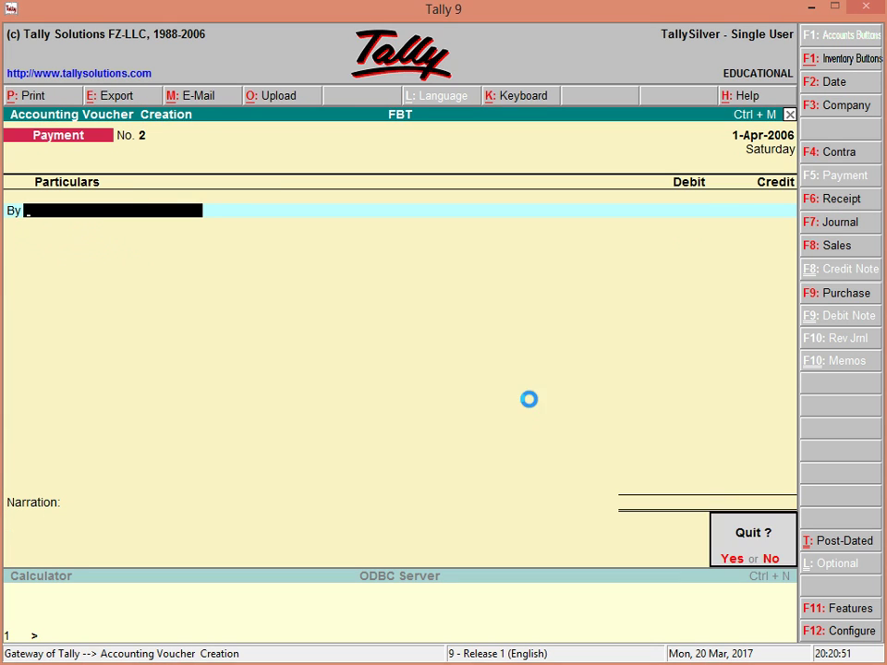
pyautogui.press('Return')
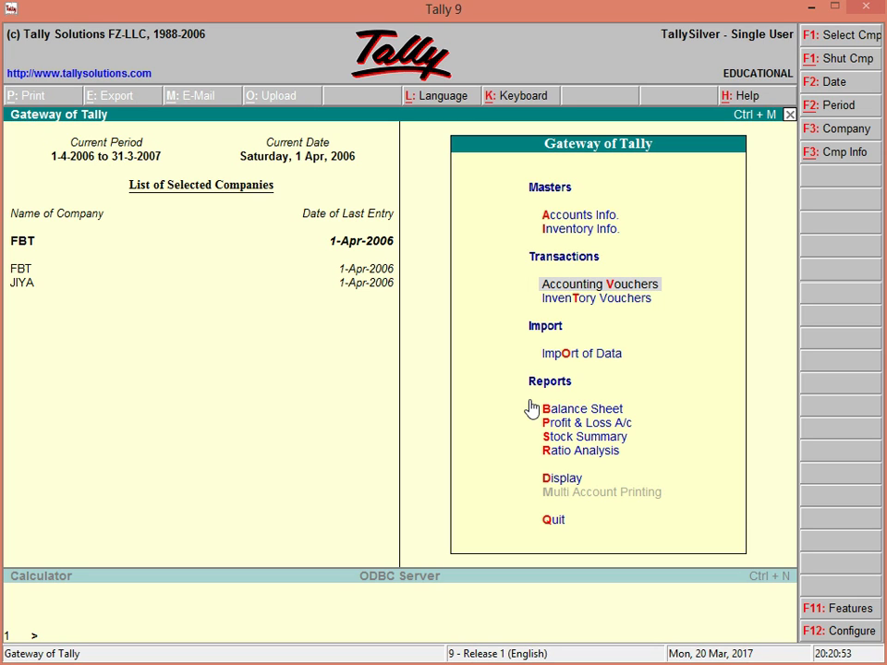
# Display the FBT Computation statutory report.
pyautogui.press('d')
pyautogui.press('Down')
pyautogui.press('Down')
pyautogui.press('Down')
pyautogui.press('Down')
pyautogui.press('Down')
pyautogui.press('Down')
pyautogui.press('Down')
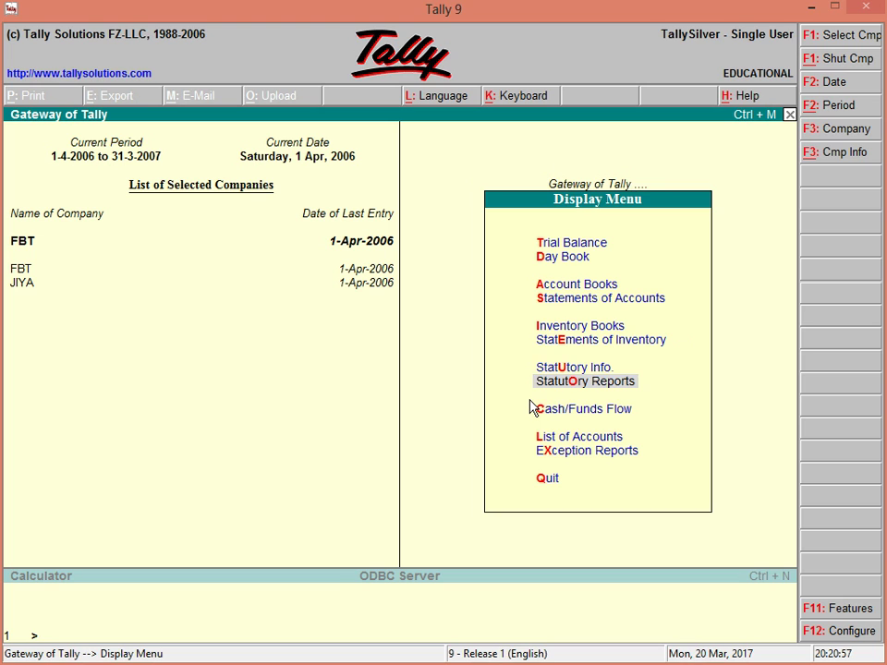
pyautogui.press('Return')
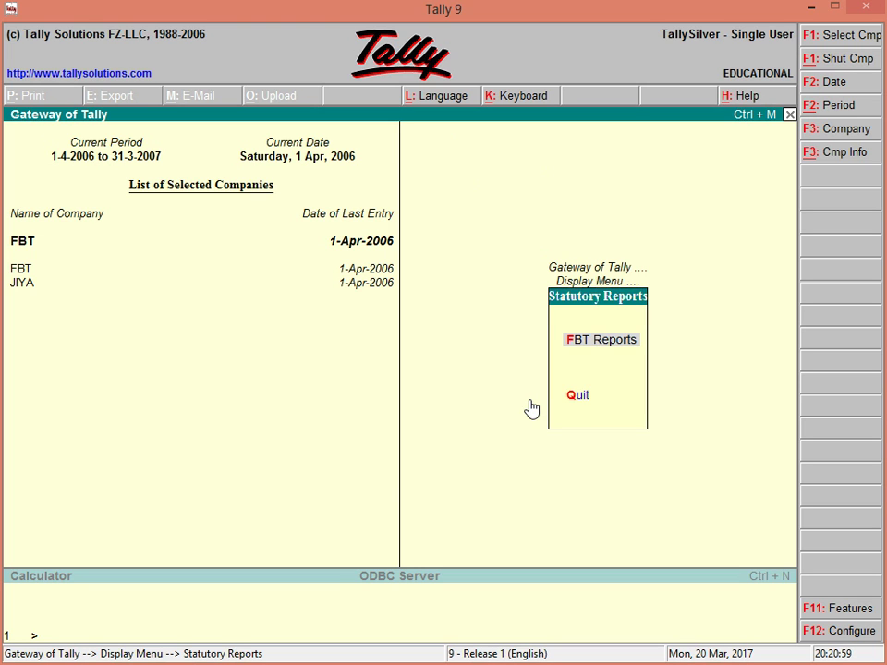
pyautogui.press('Return')
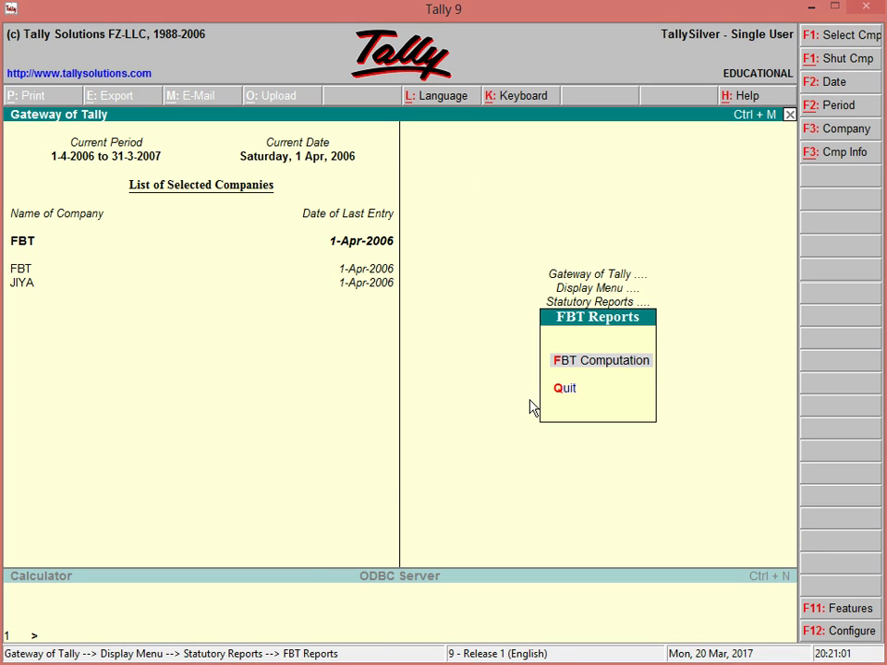
pyautogui.press('Return')
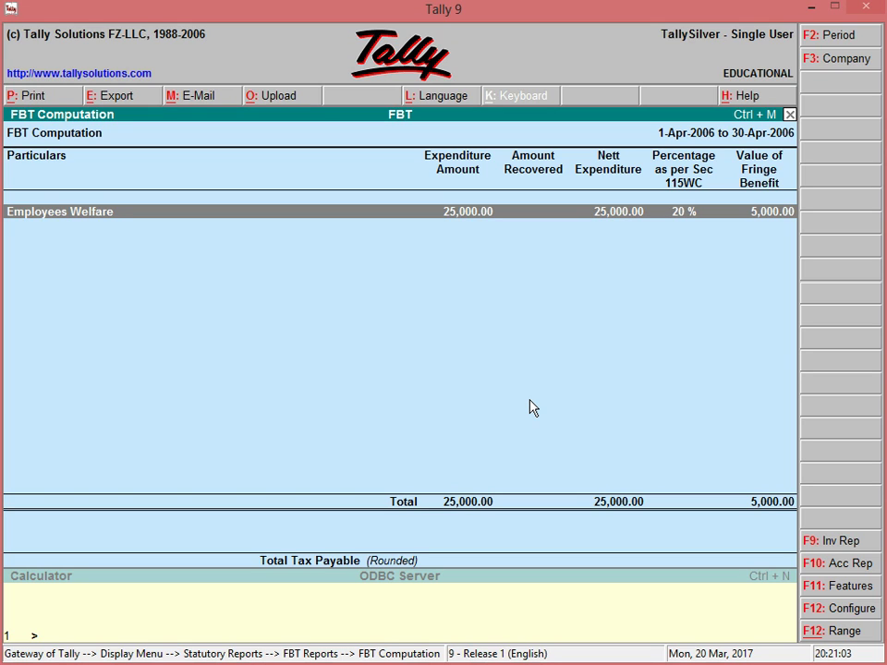
# Limit the FBT Computation period to 1-4-2006, review the tax payable and return to the Display Menu.
pyautogui.press('F2')
pyautogui.press('Return')
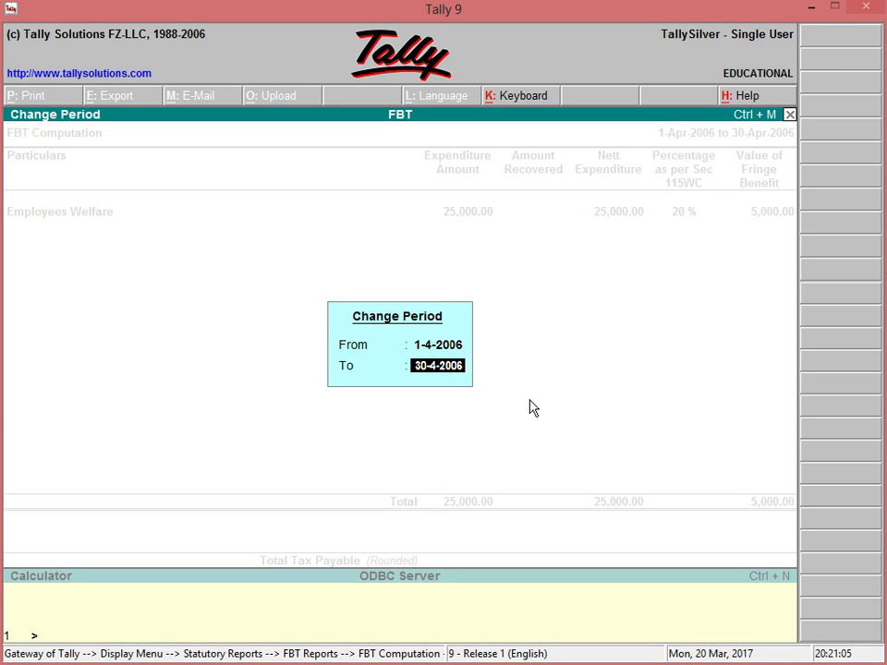
pyautogui.write('1-4-06')
pyautogui.press('Return')
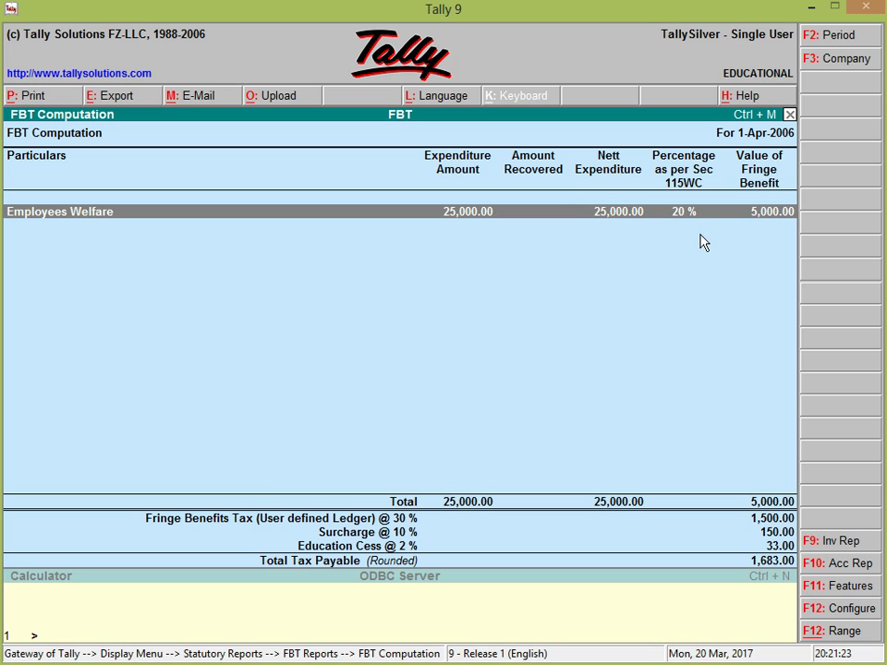
pyautogui.press('Escape')
pyautogui.press('Escape')
pyautogui.press('Escape')
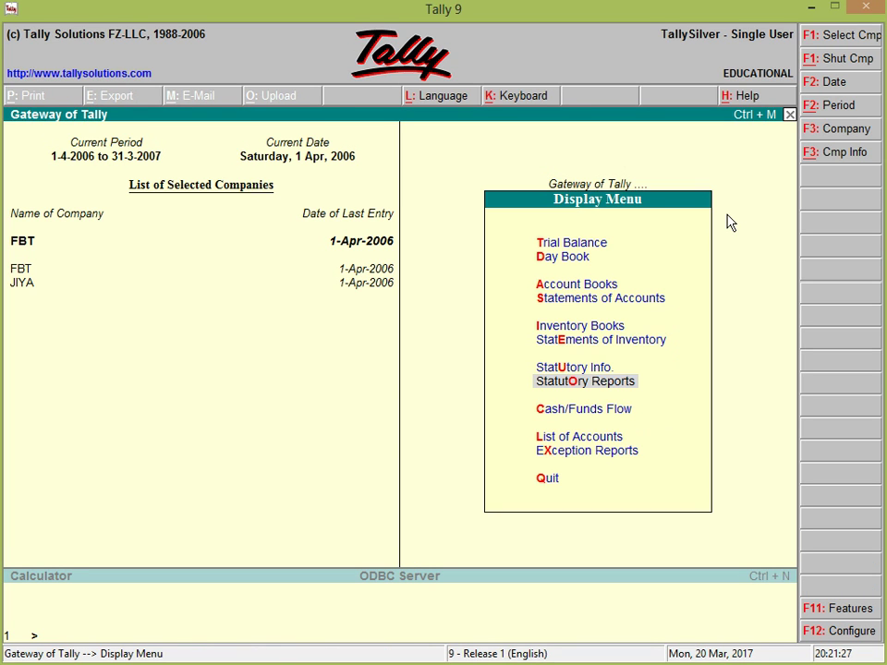
# View the FBT assessee type details for Firms/ Domestic Companies in the statutory information, and close them.
pyautogui.press('Up')
pyautogui.press('Return')
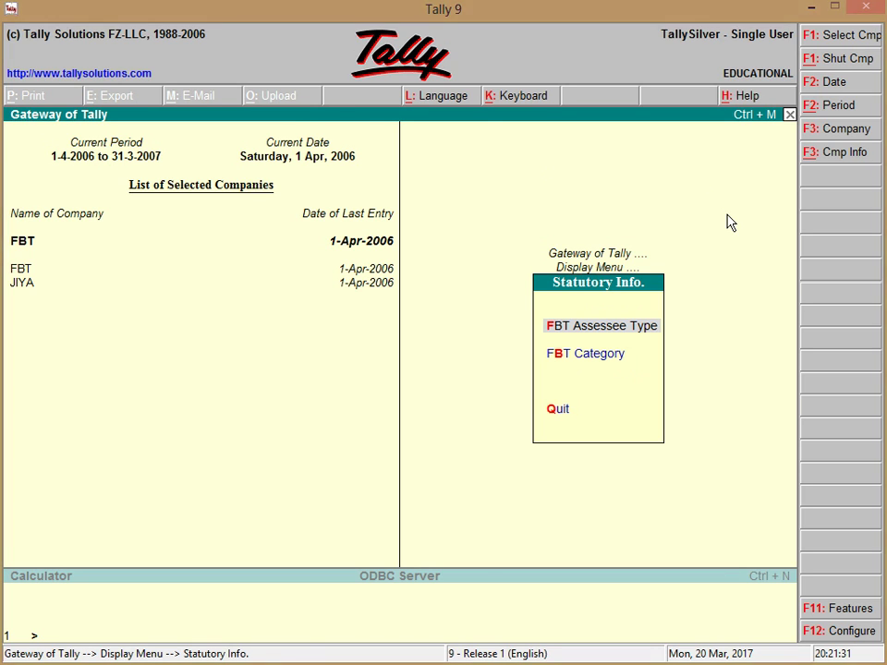
pyautogui.press('Return')
pyautogui.press('Down')
pyautogui.press('Down')
pyautogui.press('Down')
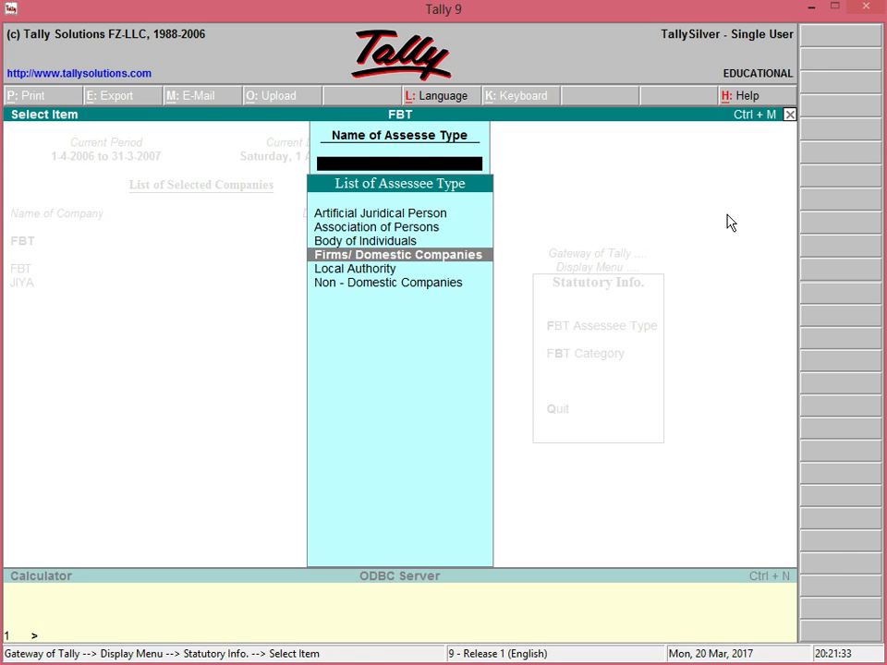
pyautogui.press('Return')
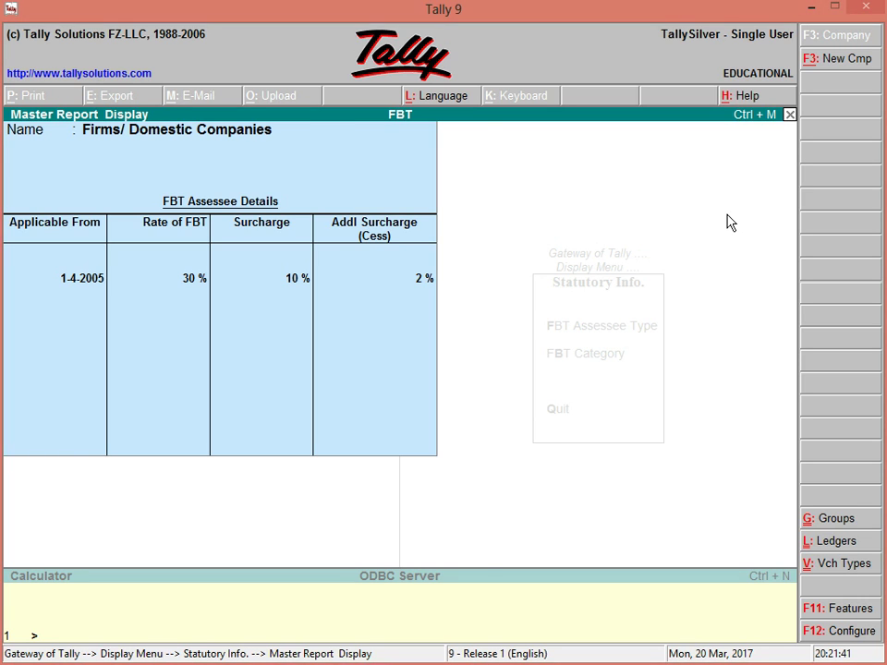
pyautogui.press('Escape')
pyautogui.press('Escape')
pyautogui.press('Escape')
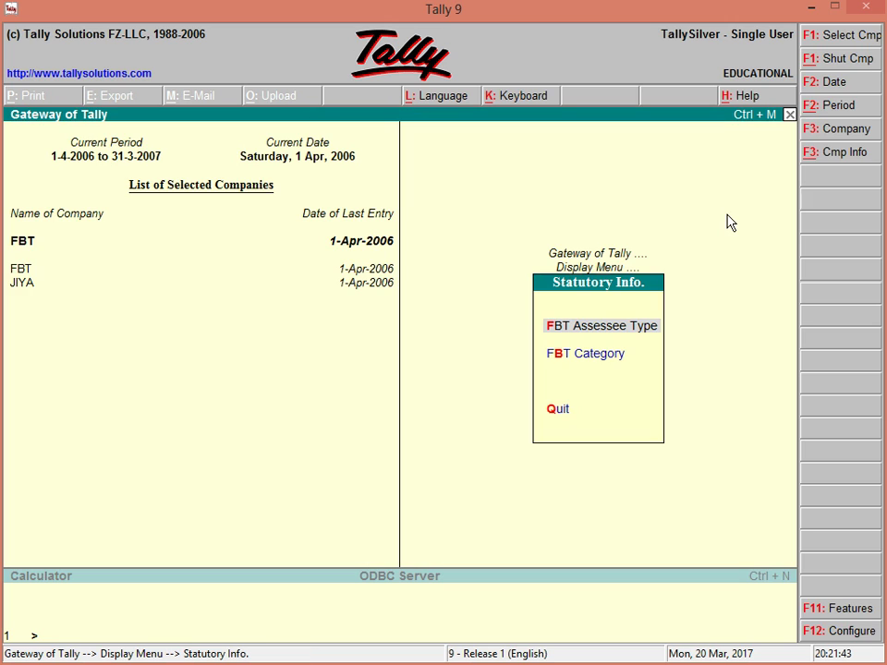
# View the details of the Employees Welfare FBT category and return to the Display Menu.
pyautogui.press('b')
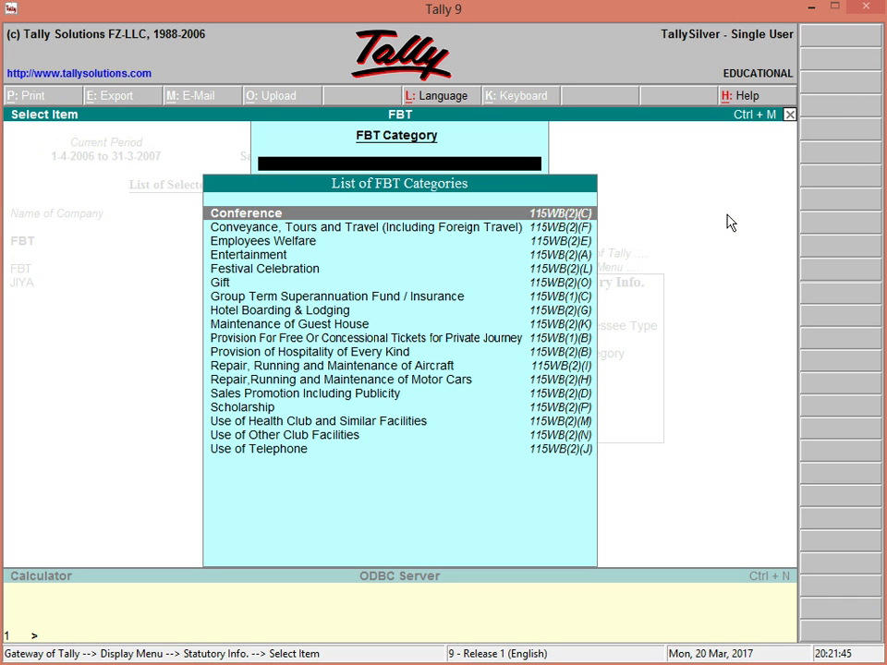
pyautogui.press('Down')
pyautogui.press('Down')
pyautogui.press('Down')
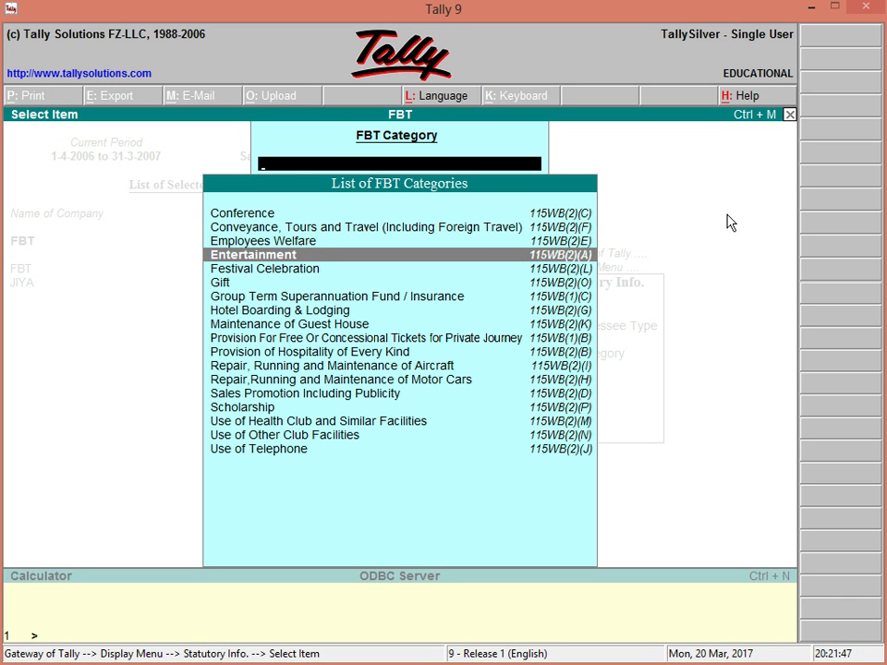
pyautogui.press('Up')
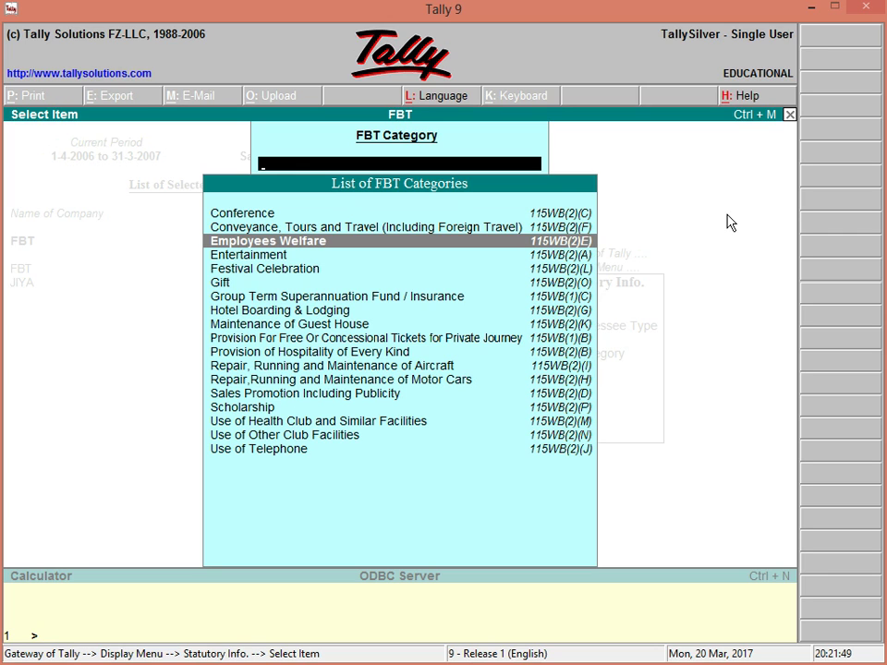
pyautogui.press('Return')
pyautogui.press('Escape')
pyautogui.press('Escape')
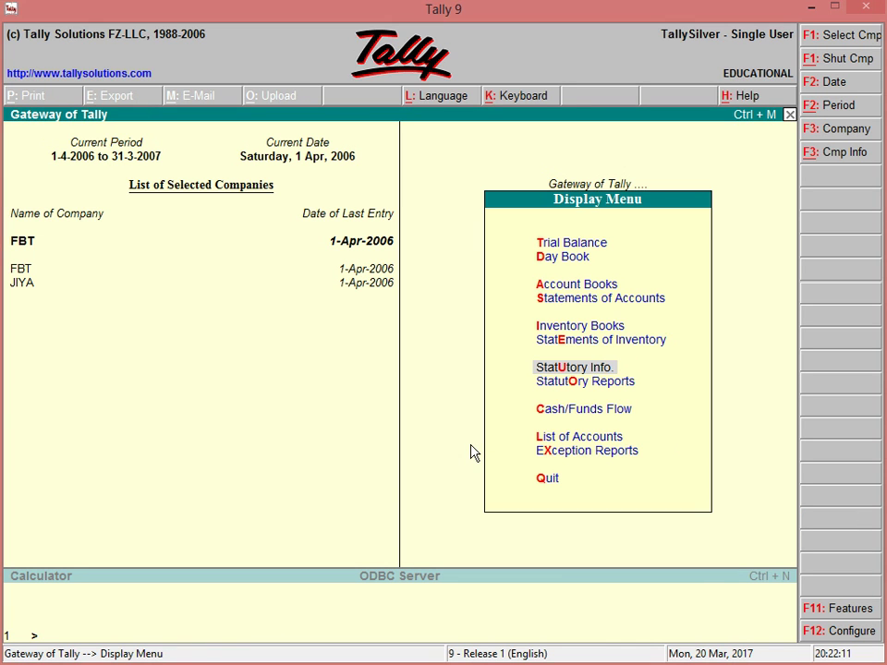
# Review the FBT Computation report again for 1-Apr-2006 to 30-Apr-2006, and return to the Display Menu.
pyautogui.press('o')
pyautogui.press('Return')
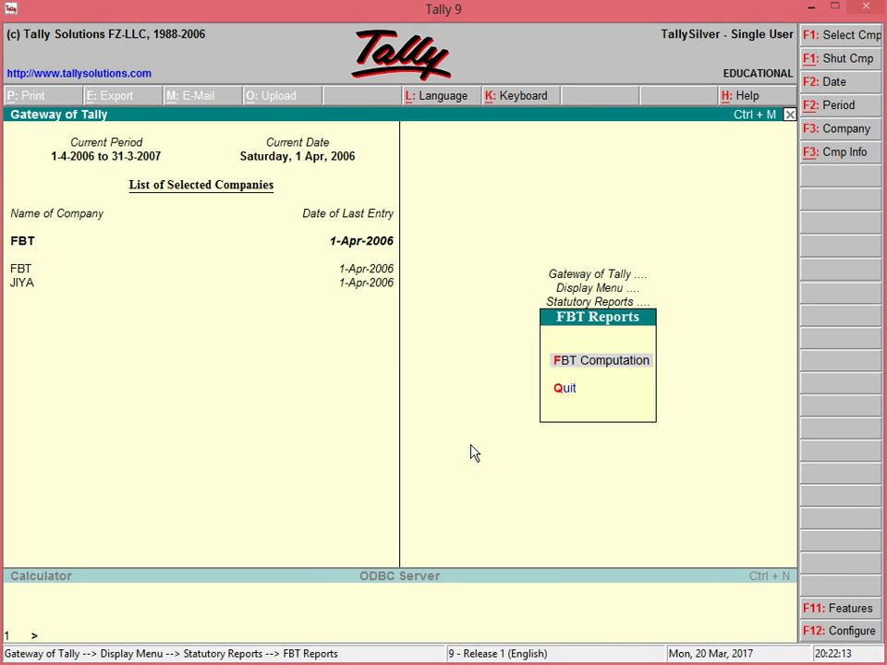
pyautogui.press('Return')
pyautogui.press('F2')
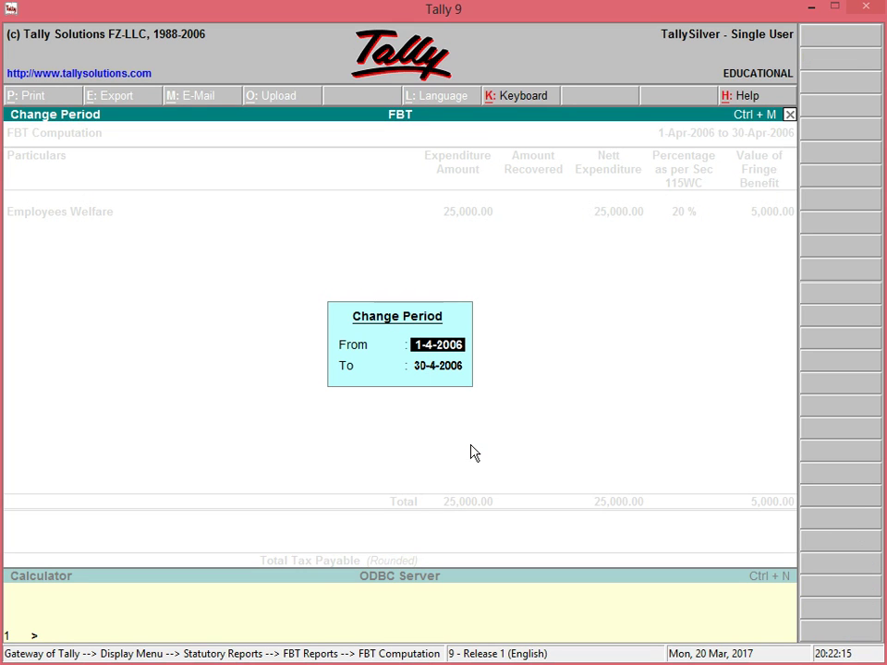
pyautogui.press('Return')
pyautogui.write('1-4')
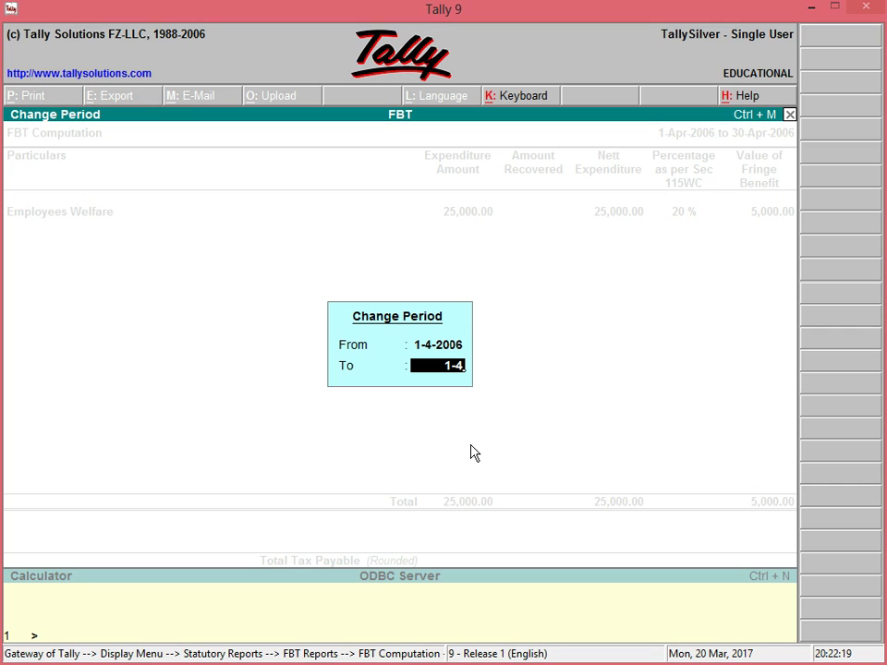
pyautogui.write('-06')
pyautogui.press('Return')
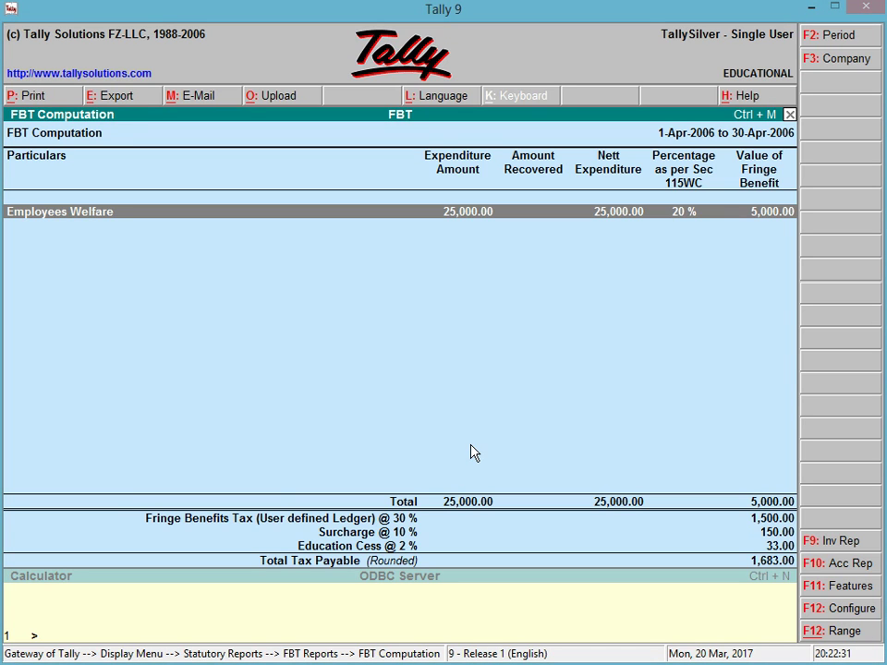
pyautogui.press('Escape')
pyautogui.press('Escape')
pyautogui.press('Escape')
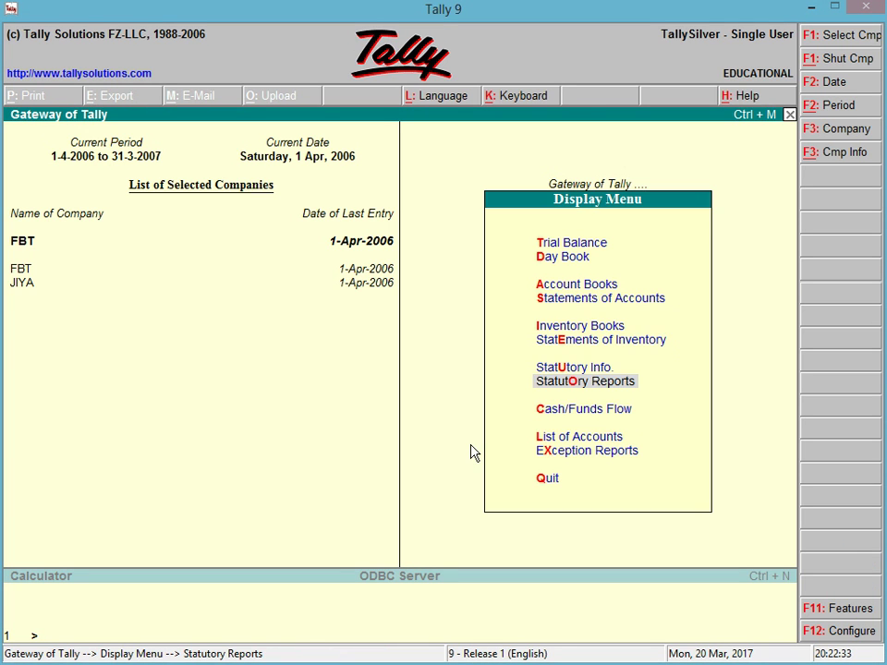
# Return to the Gateway of Tally and open accounting voucher creation for a new payment.
pyautogui.press('Escape')
pyautogui.press('Up')
pyautogui.press('Up')
pyautogui.press('Up')
pyautogui.press('Up')
pyautogui.press('Up')
pyautogui.press('Up')
pyautogui.press('Up')
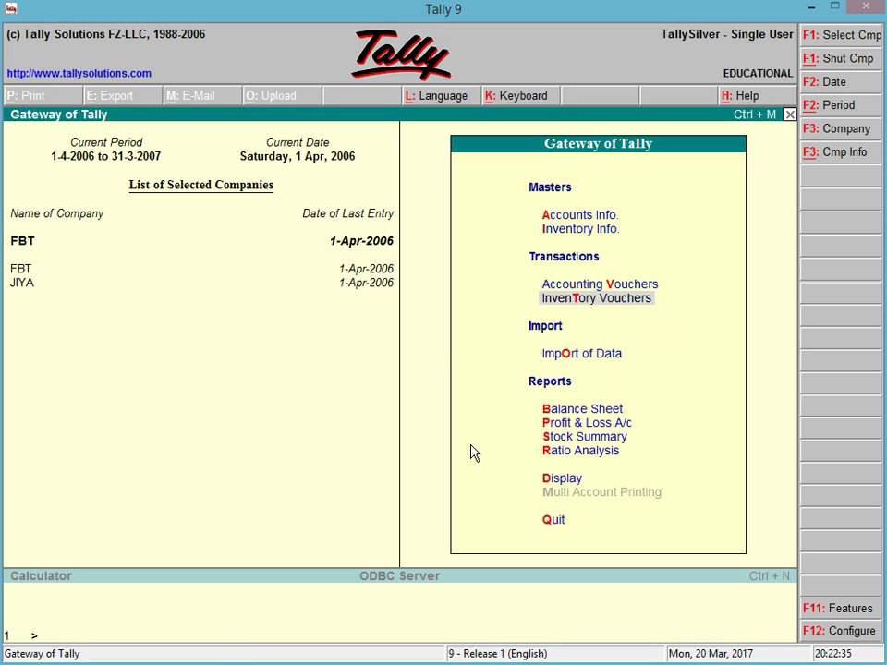
pyautogui.press('Return')
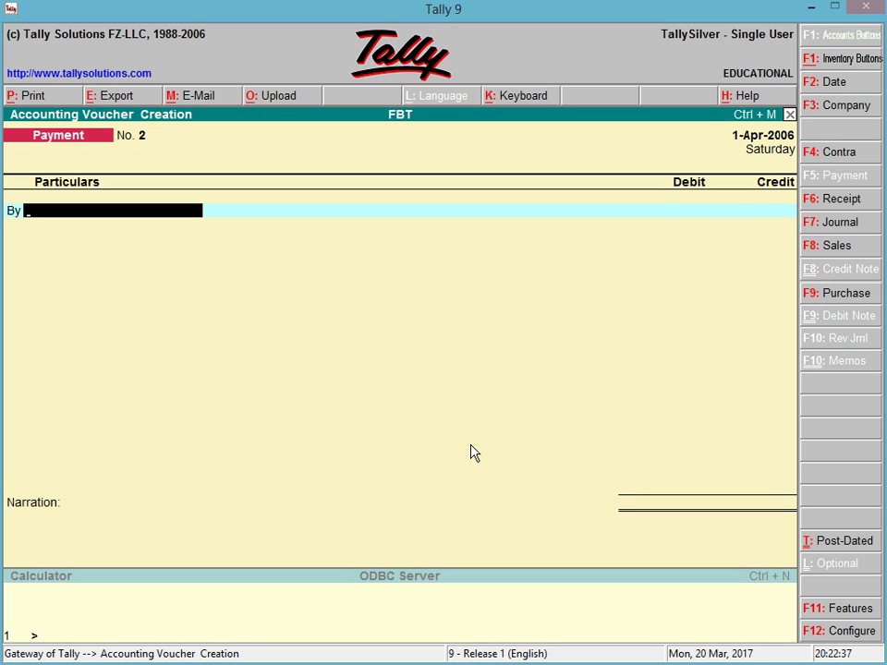
# Set Use Single Entry mode for Pymt/Rcpt/Contra to Yes in the voucher configuration and accept the remaining options as they are.
pyautogui.press('F12')
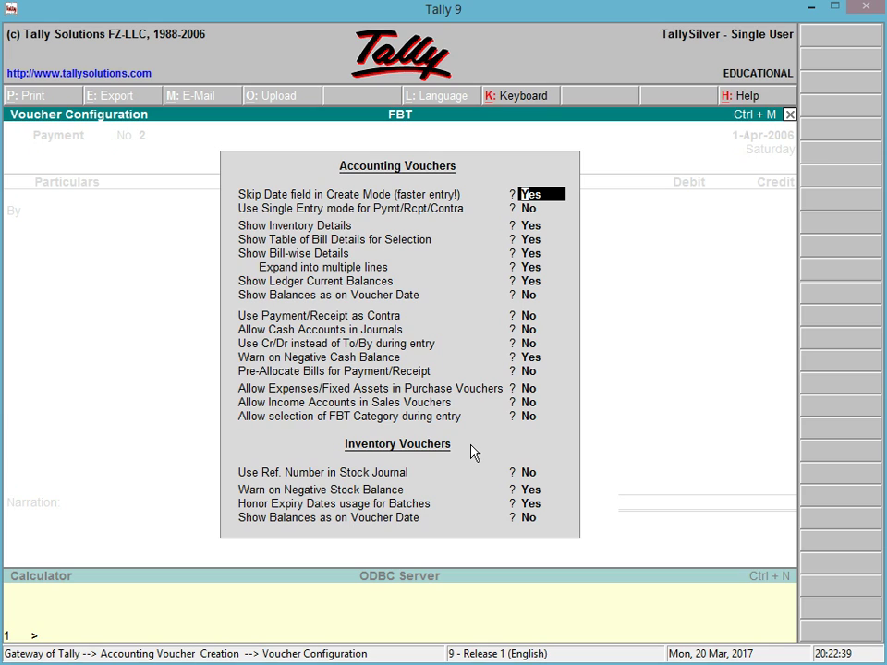
pyautogui.press('Return')
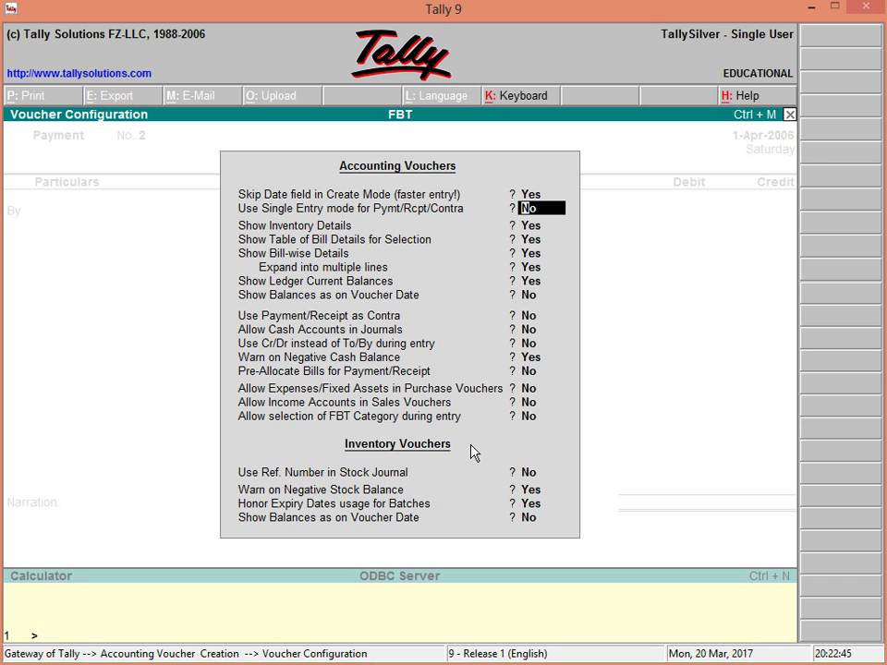
pyautogui.write('y')
pyautogui.press('Return')
pyautogui.press('Return')
pyautogui.press('Return')
pyautogui.press('Return')
pyautogui.press('Return')
pyautogui.press('Return')
pyautogui.press('Return')
pyautogui.press('Return')
pyautogui.press('Return')
pyautogui.press('Return')
pyautogui.press('Return')
pyautogui.press('Return')
pyautogui.press('Return')
pyautogui.press('Return')
pyautogui.press('Return')
pyautogui.press('Return')
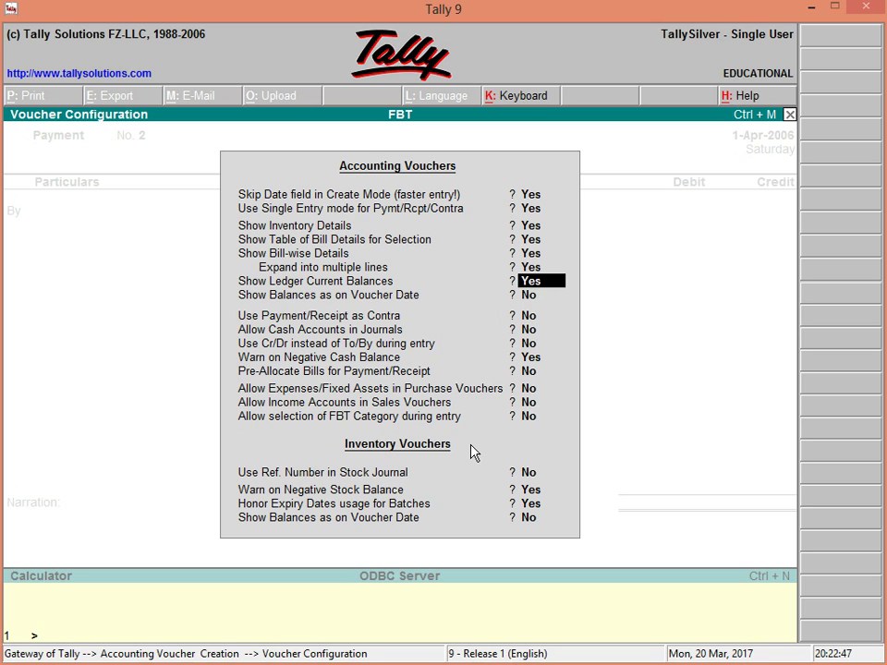
pyautogui.press('Return')
pyautogui.press('Return')
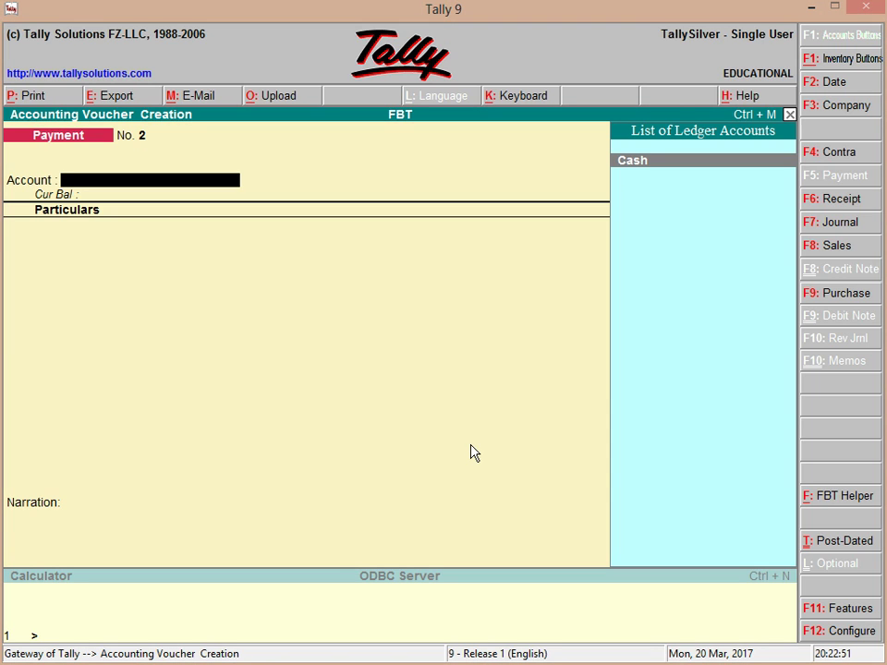
# Choose Cash as the account and fill the payment with FBT Helper: Self Assessment Tax (300), ledger FBT PAYBLE, from 1-4-06 to 1-4-06.
pyautogui.press('Return')
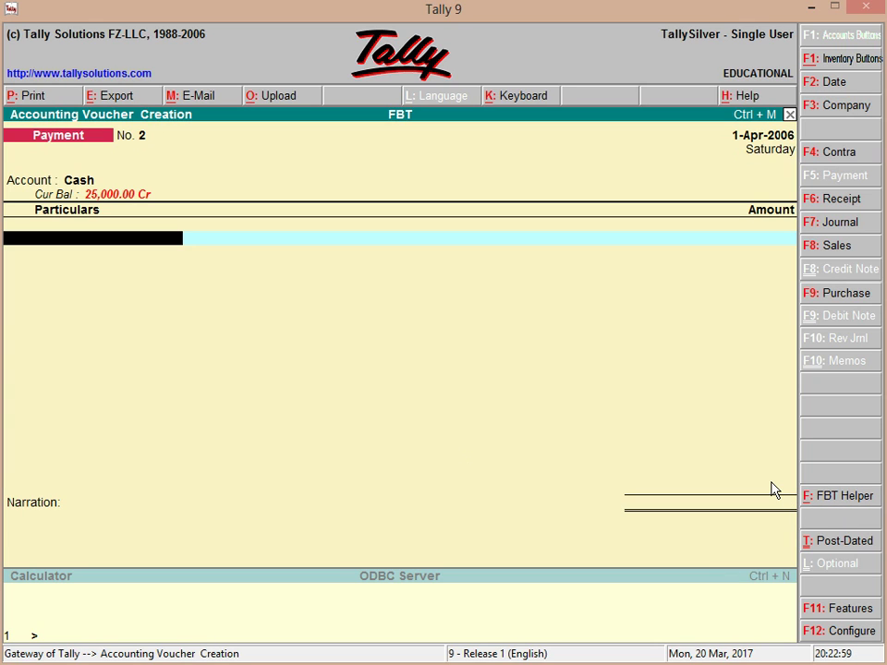
pyautogui.hotkey('ctrl', 'f')
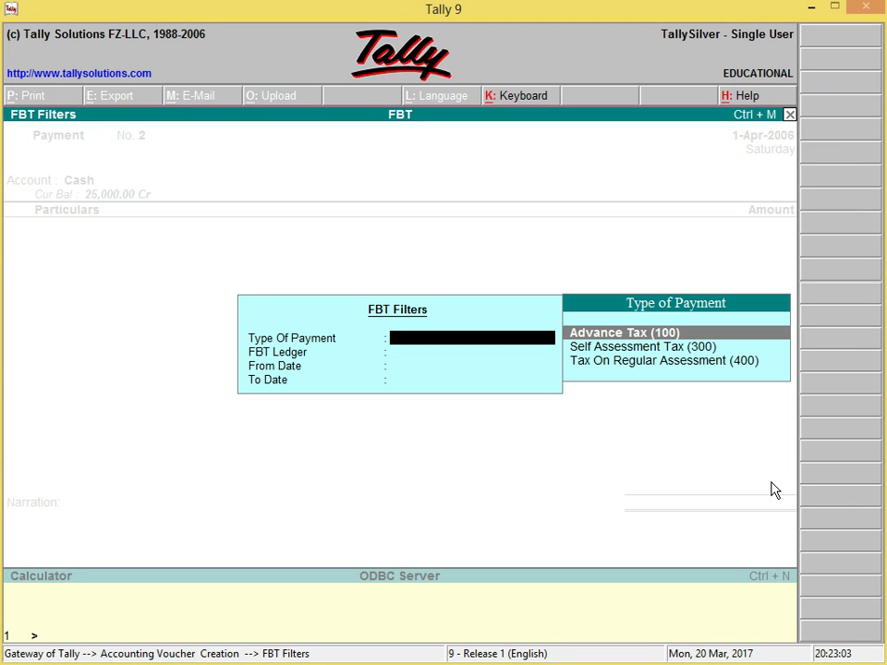
pyautogui.press('Down')
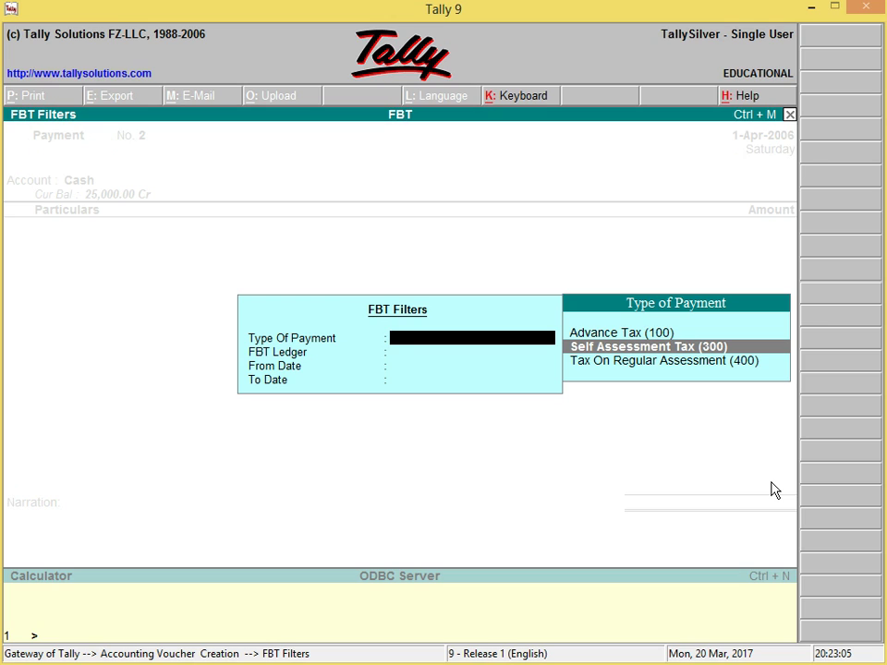
pyautogui.press('Return')
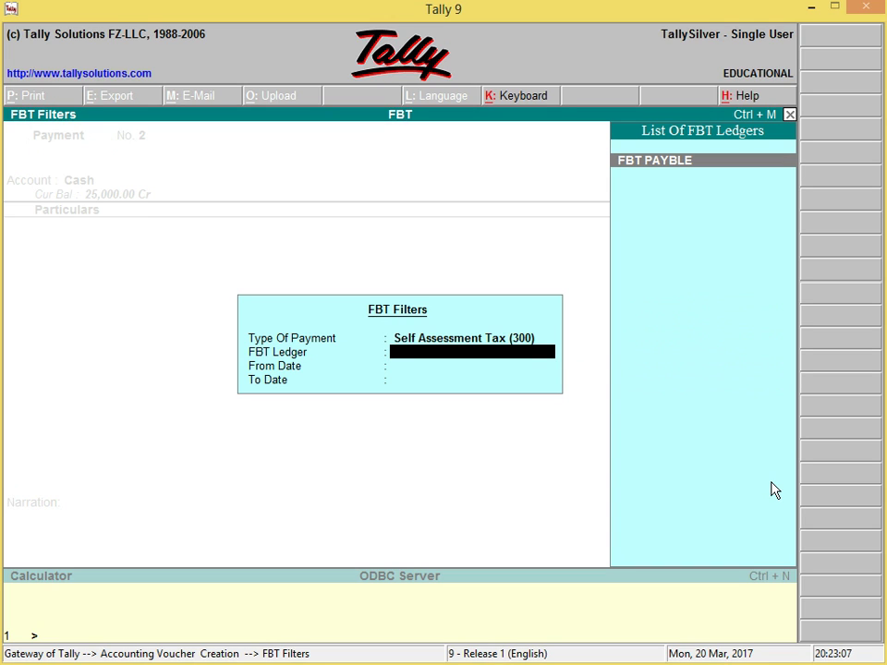
pyautogui.press('Return')
pyautogui.write('1-4-06')
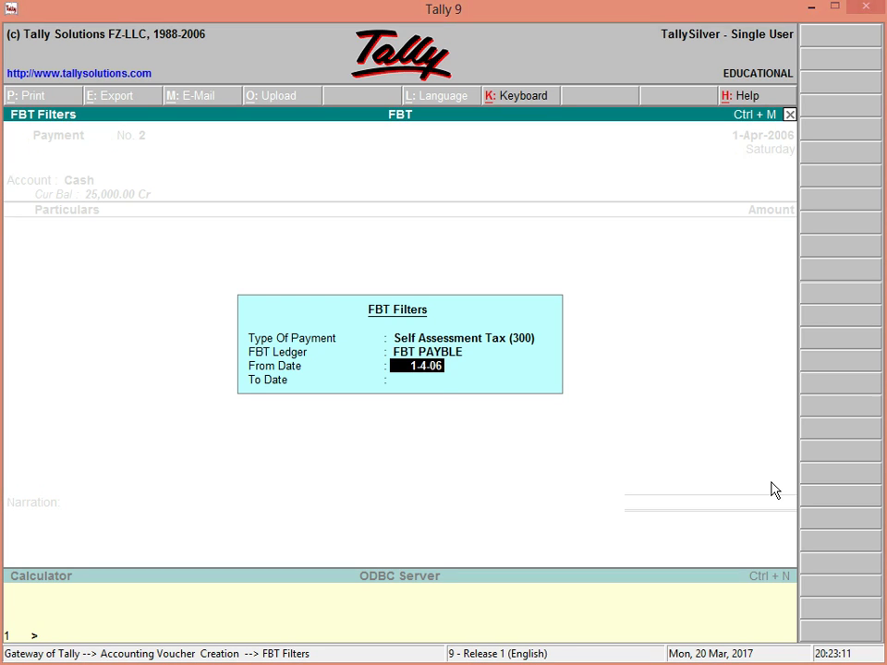
pyautogui.press('Return')
pyautogui.write('1-4-06')
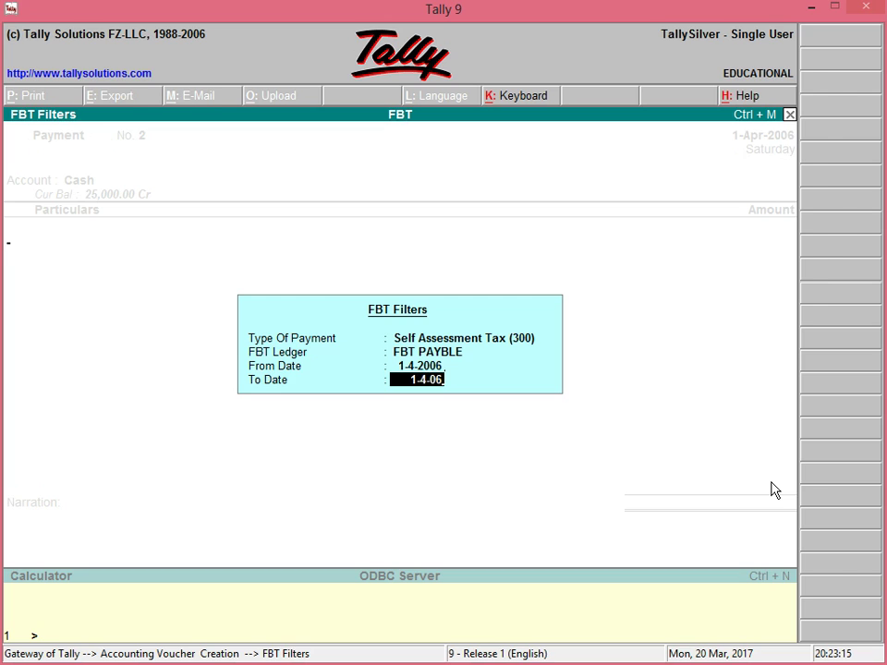
pyautogui.press('Return')
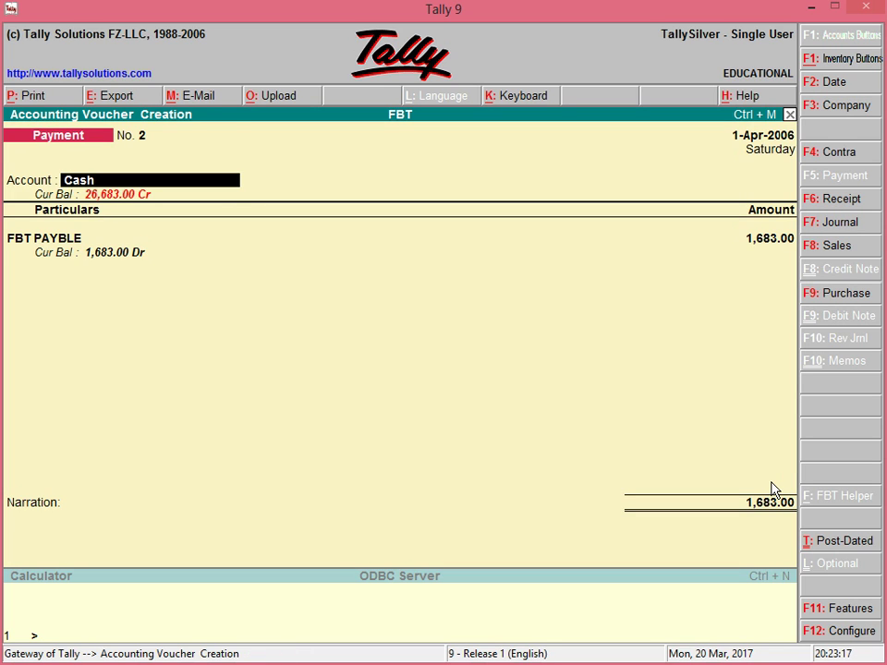
# Leave the narration blank, accept the FBT payment voucher and return to the Gateway of Tally.
pyautogui.press('Return')
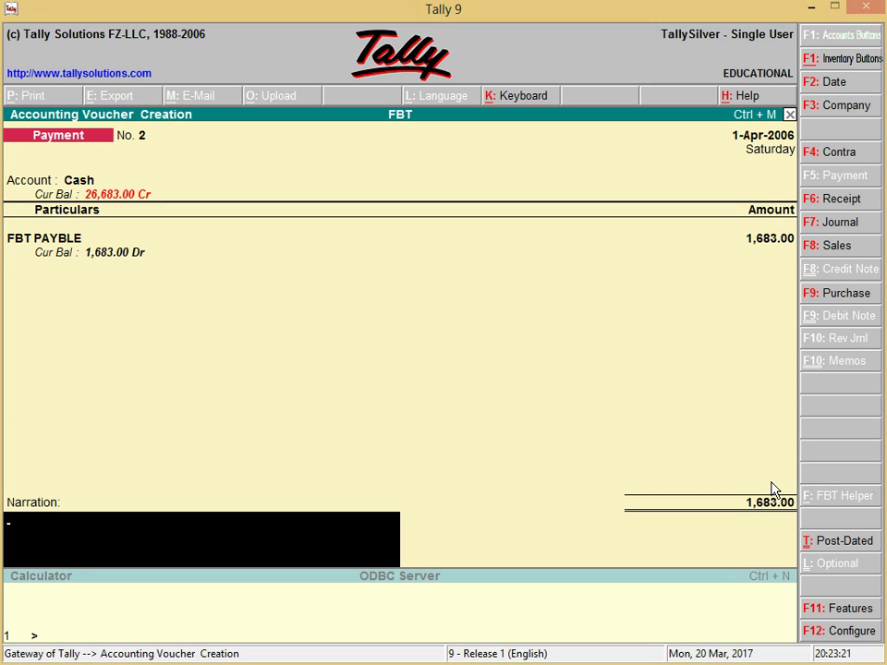
pyautogui.press('Return')
pyautogui.press('Return')
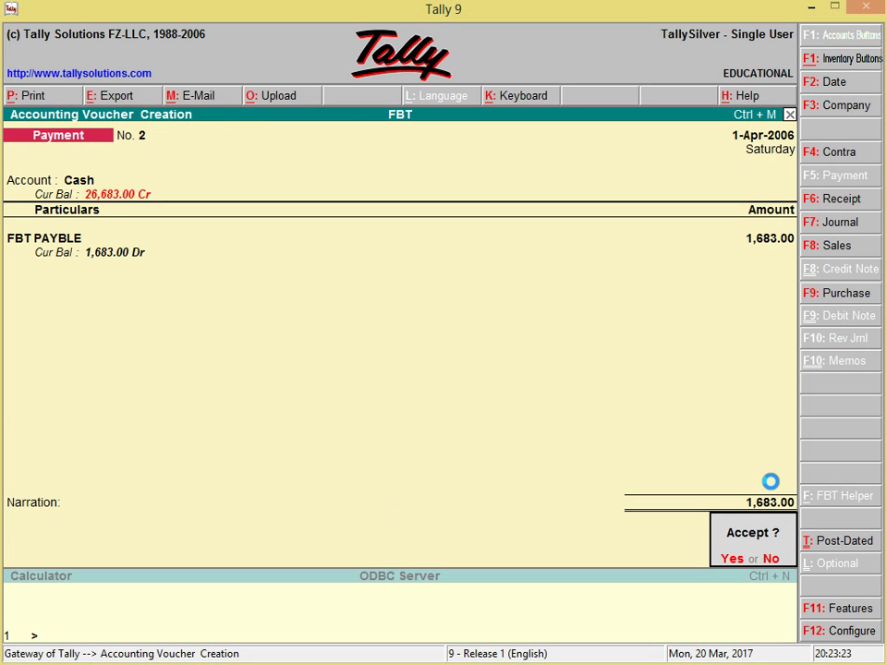
pyautogui.press('Escape')
pyautogui.press('Return')
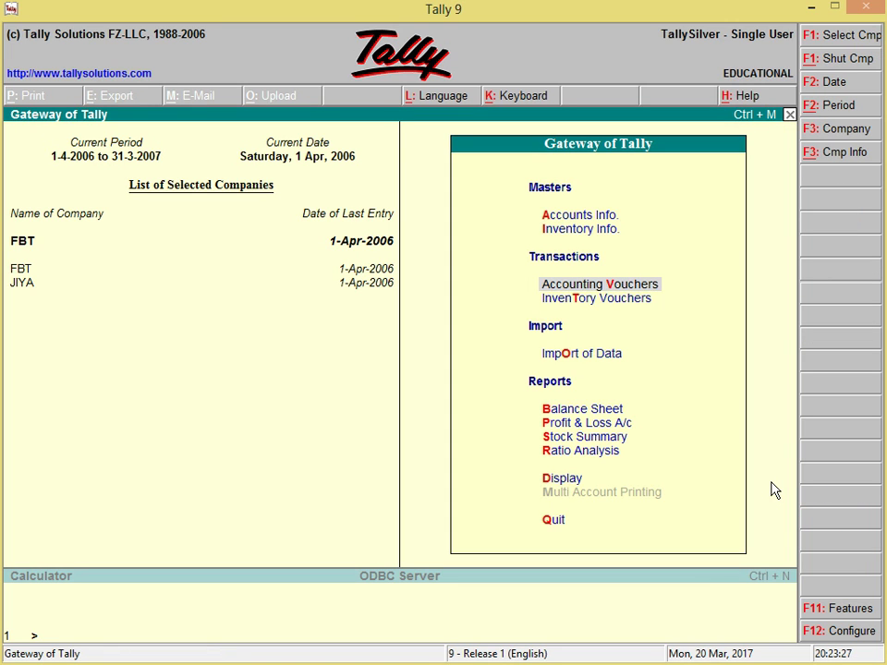